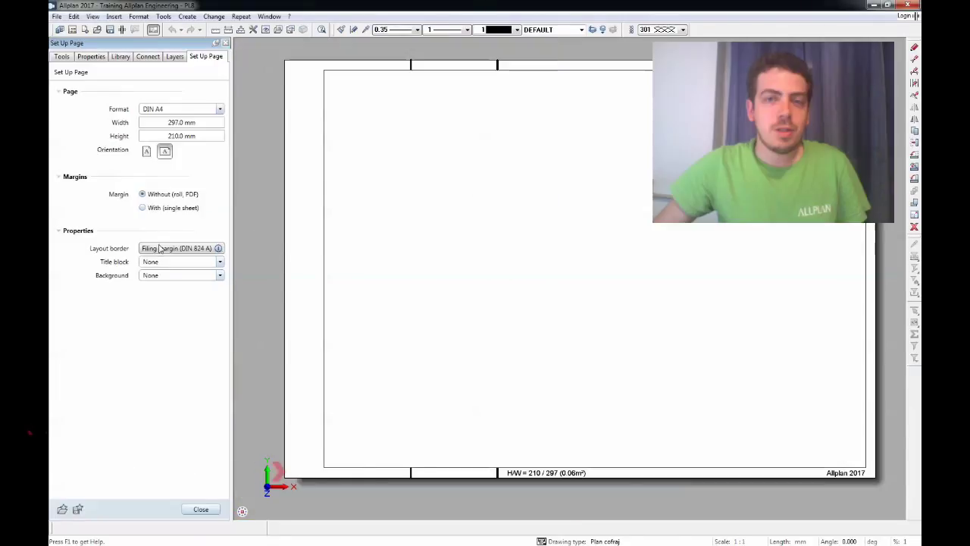
Step: Make the title block a label and apply Title block 5 after previewing the Layout Labels styles
{"action": "left_click", "coordinate": [169, 261]}
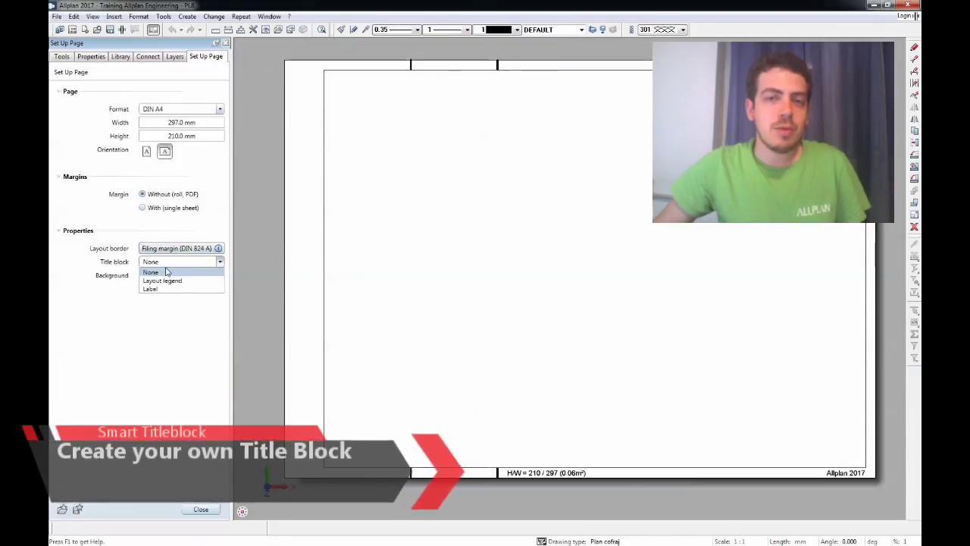
{"action": "left_click", "coordinate": [152, 272]}
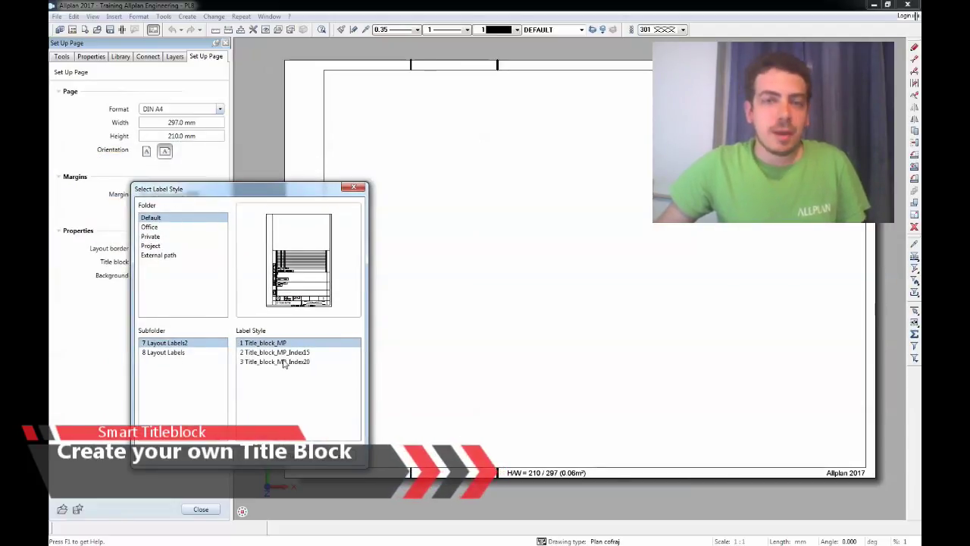
{"action": "left_click", "coordinate": [273, 353]}
{"action": "left_click", "coordinate": [277, 362]}
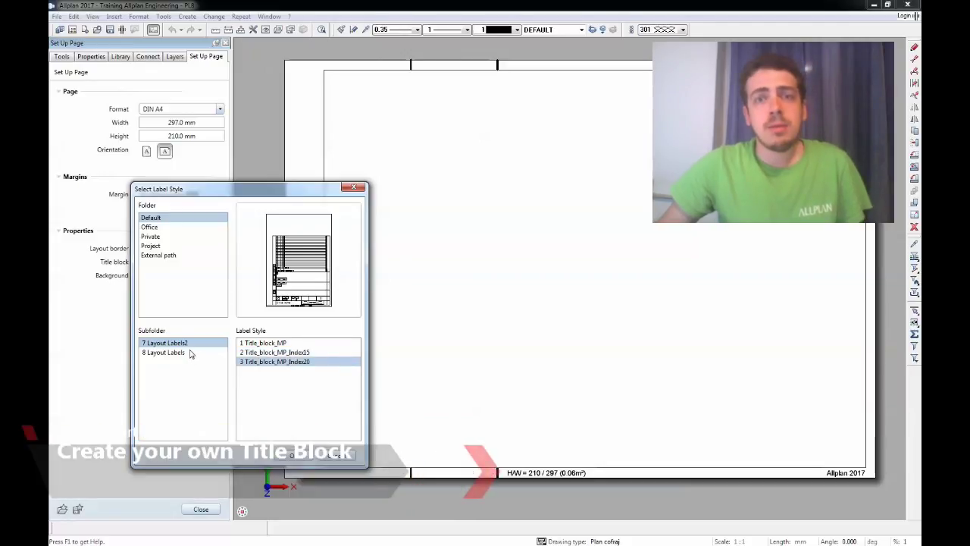
{"action": "left_click", "coordinate": [190, 353]}
{"action": "left_click", "coordinate": [264, 380]}
{"action": "scroll", "coordinate": [267, 383], "scroll_direction": "down", "scroll_amount": 2}
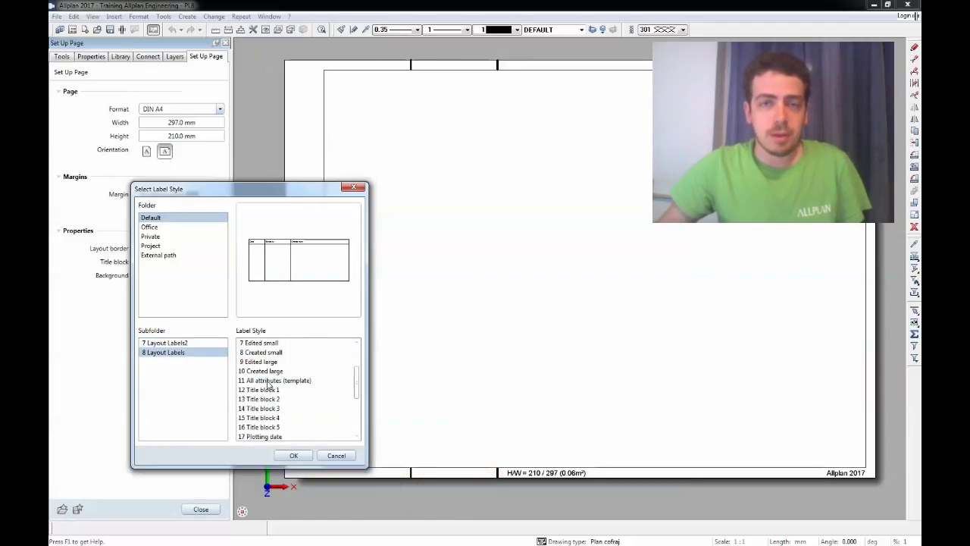
{"action": "left_click", "coordinate": [270, 390]}
{"action": "left_click", "coordinate": [274, 400]}
{"action": "left_click", "coordinate": [279, 418]}
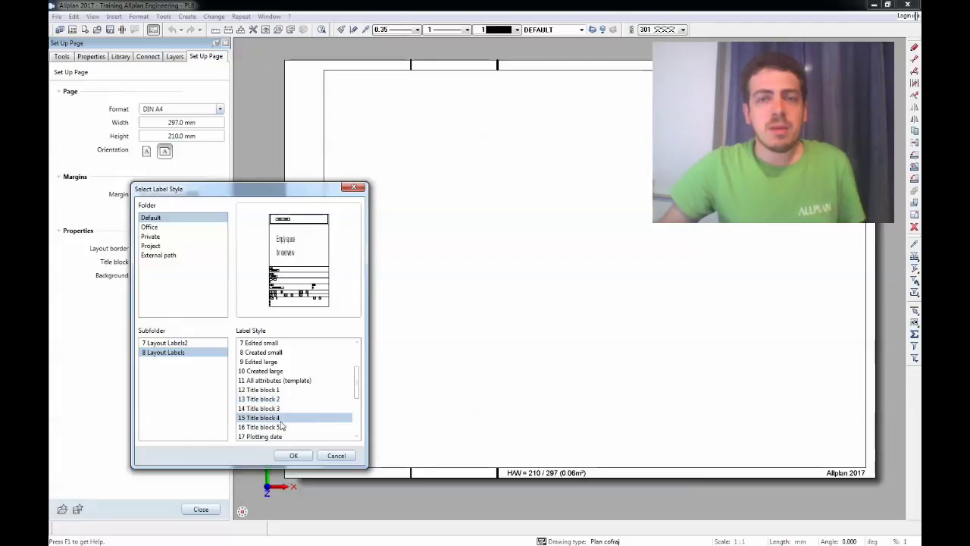
{"action": "left_click", "coordinate": [285, 428]}
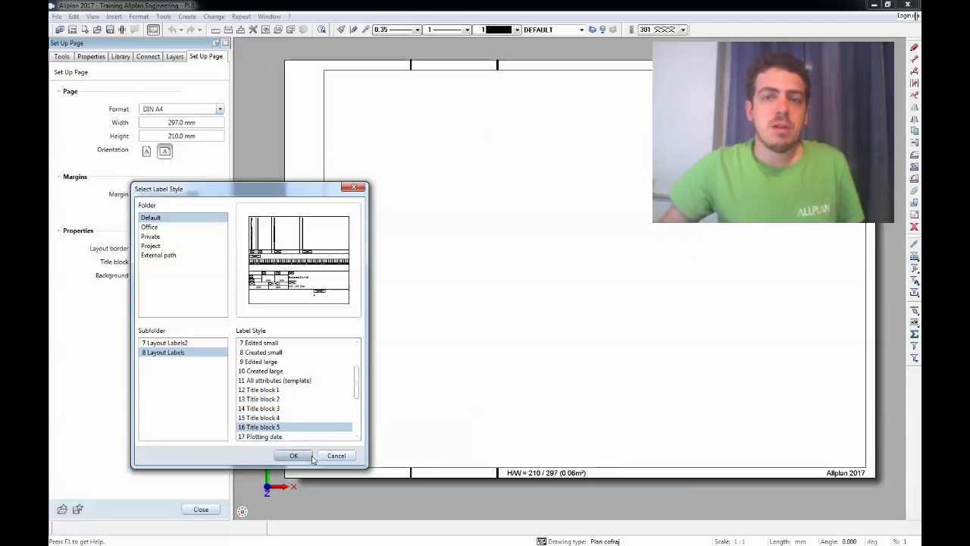
{"action": "left_click", "coordinate": [294, 455]}
{"action": "scroll", "coordinate": [538, 399], "scroll_direction": "up", "scroll_amount": 3}
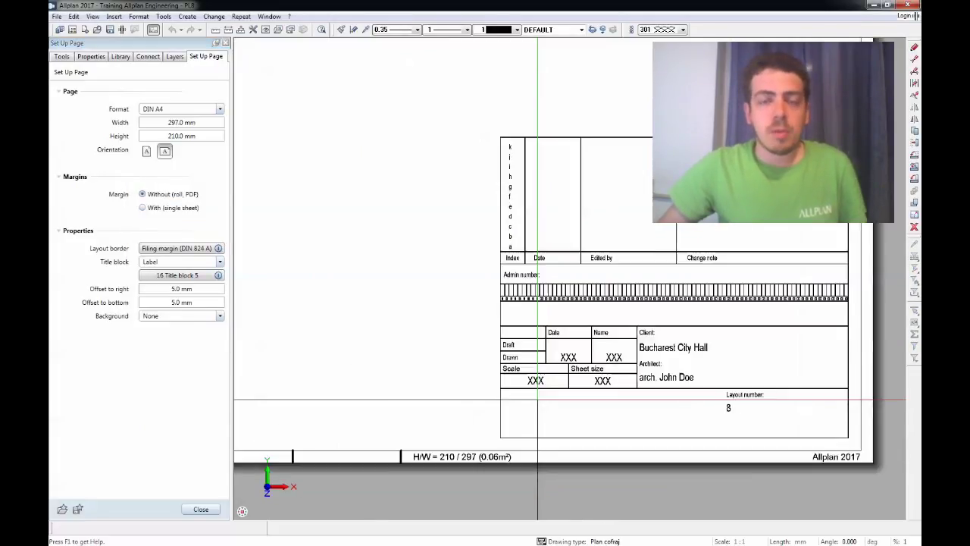
Step: Remove the title block and apply Title block 3 as the label instead
{"action": "left_click", "coordinate": [218, 276]}
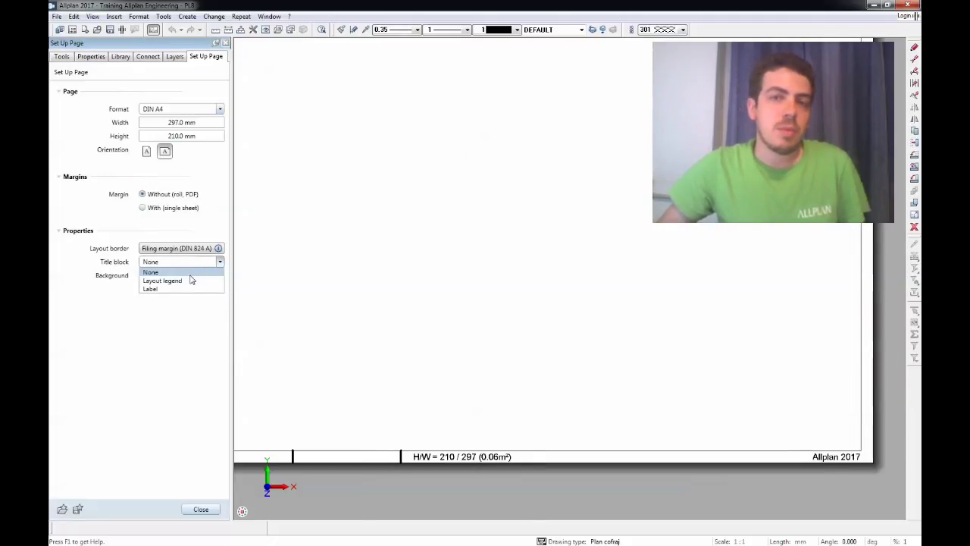
{"action": "left_click", "coordinate": [189, 289]}
{"action": "left_click", "coordinate": [280, 400]}
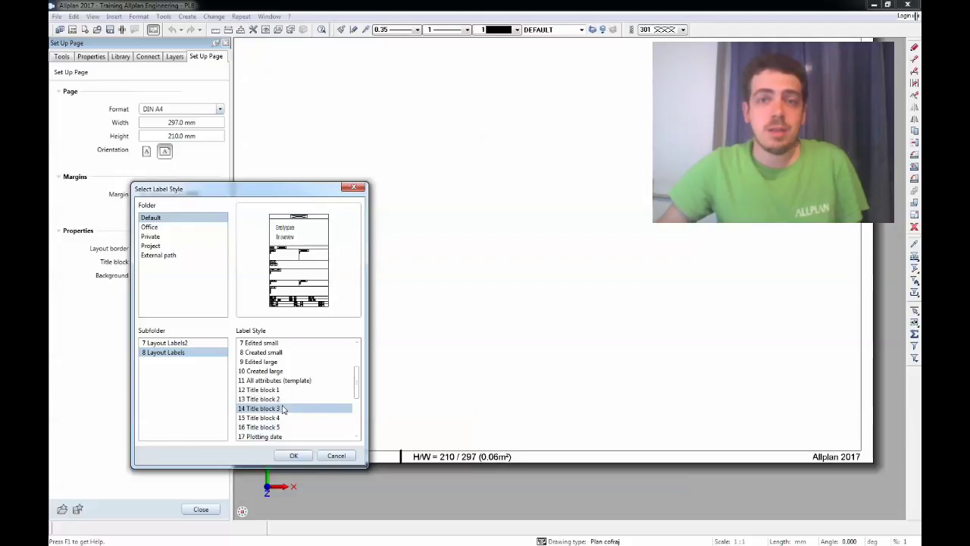
{"action": "left_click", "coordinate": [281, 409]}
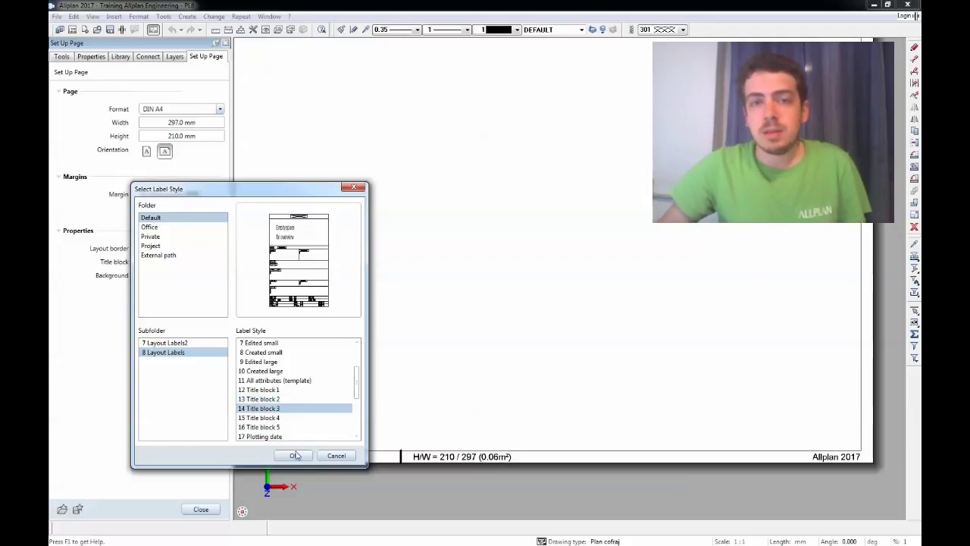
{"action": "left_click", "coordinate": [294, 455]}
{"action": "scroll", "coordinate": [538, 273], "scroll_direction": "down", "scroll_amount": 4}
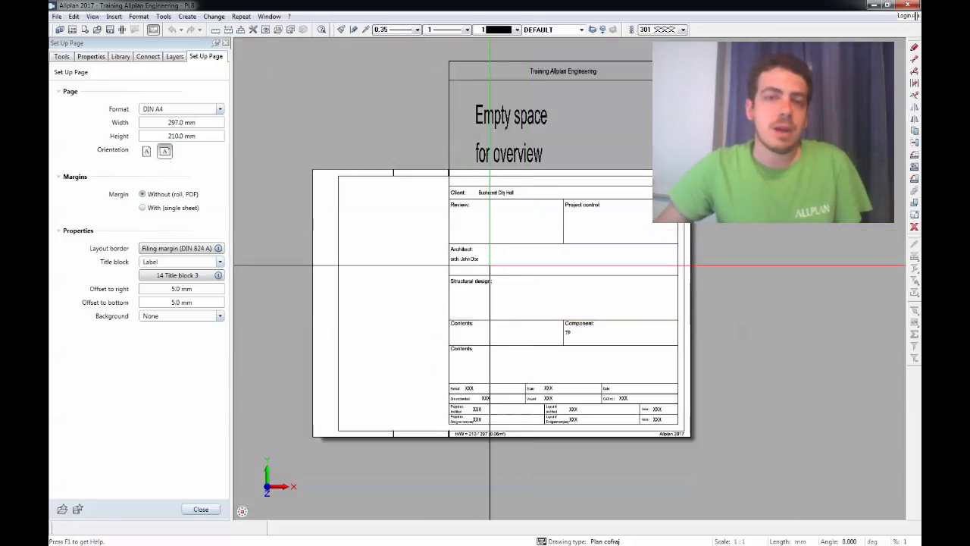
Step: Replace the label with 13 Title block 2 on the layout page
{"action": "left_click", "coordinate": [194, 277]}
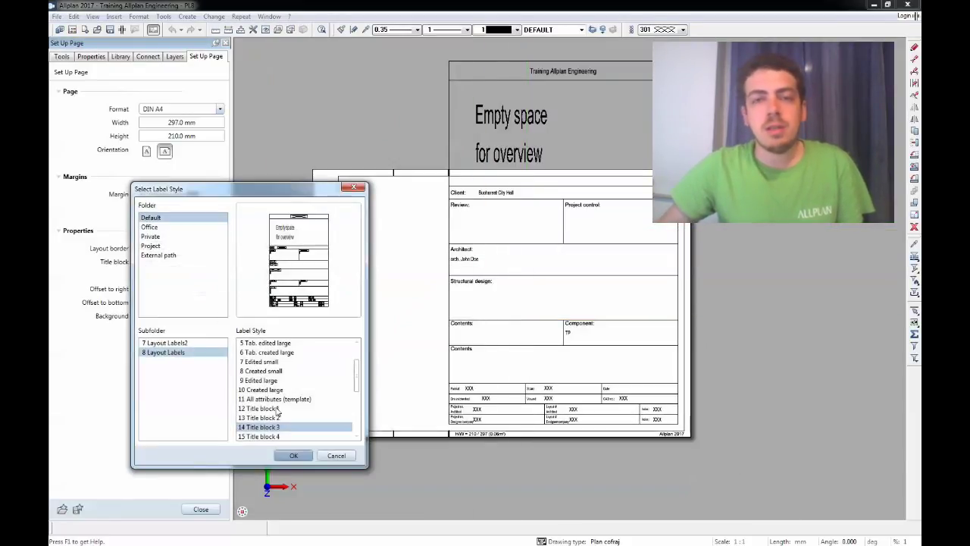
{"action": "left_click", "coordinate": [278, 418]}
{"action": "left_click", "coordinate": [294, 455]}
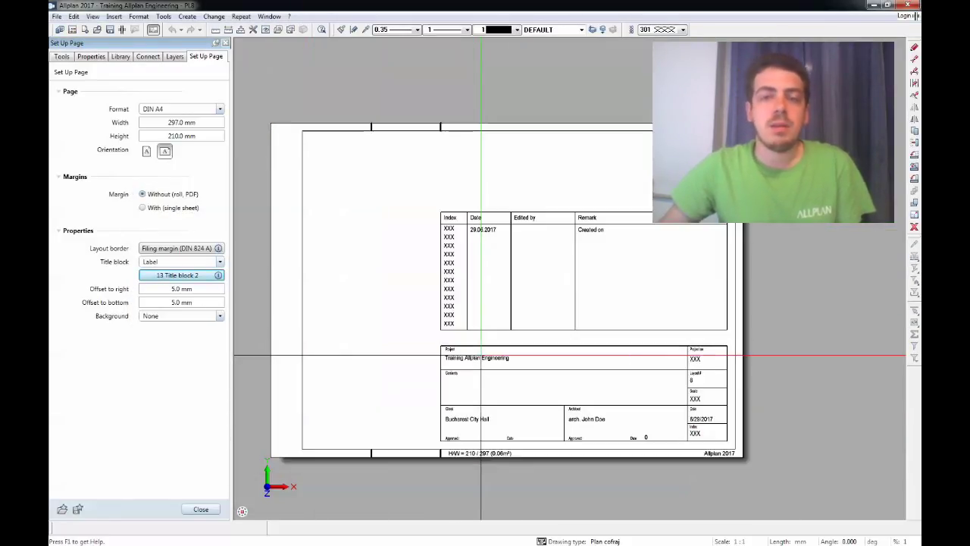
Step: Enlarge the layout page format to DIN A2, 594 × 420 mm
{"action": "left_click", "coordinate": [167, 110]}
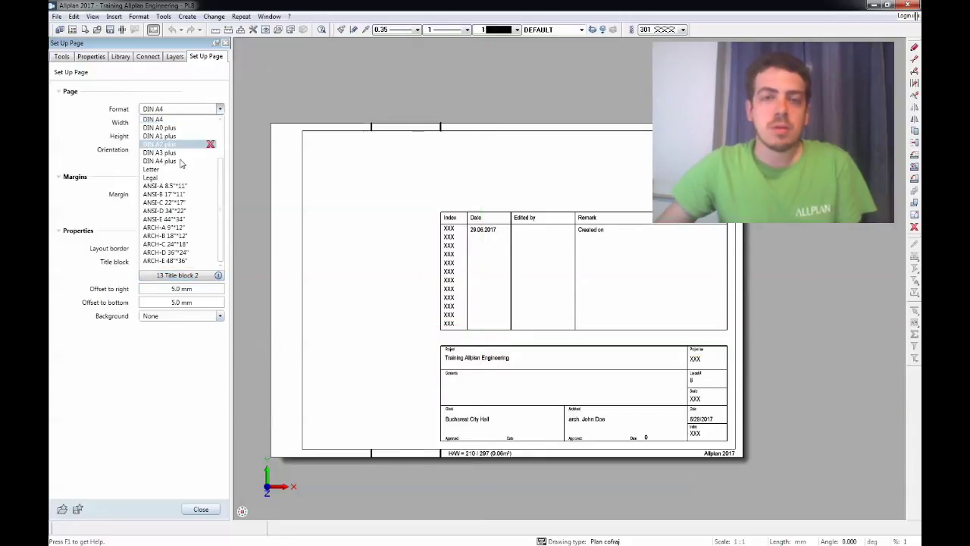
{"action": "scroll", "coordinate": [182, 144], "scroll_direction": "up", "scroll_amount": 1}
{"action": "left_click", "coordinate": [182, 127]}
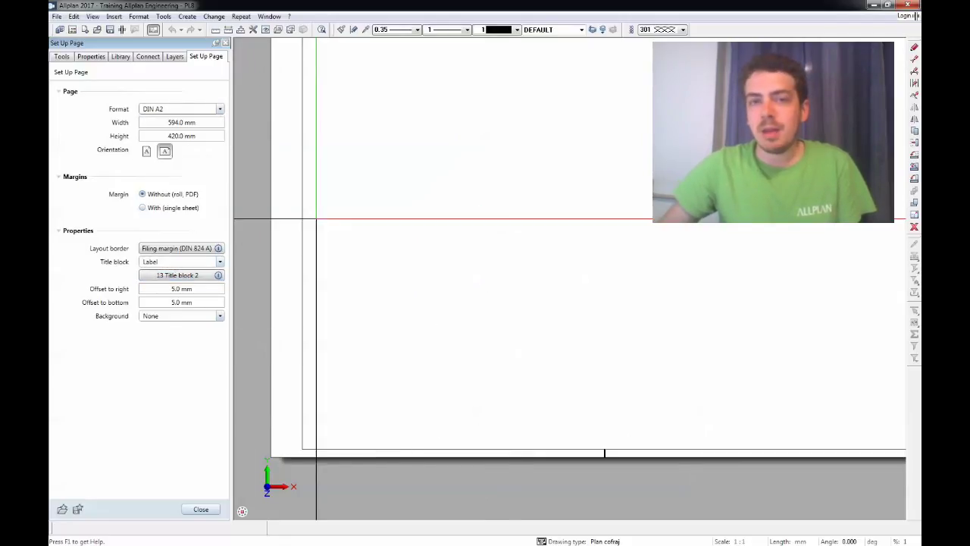
{"action": "scroll", "coordinate": [695, 319], "scroll_direction": "up", "scroll_amount": 1}
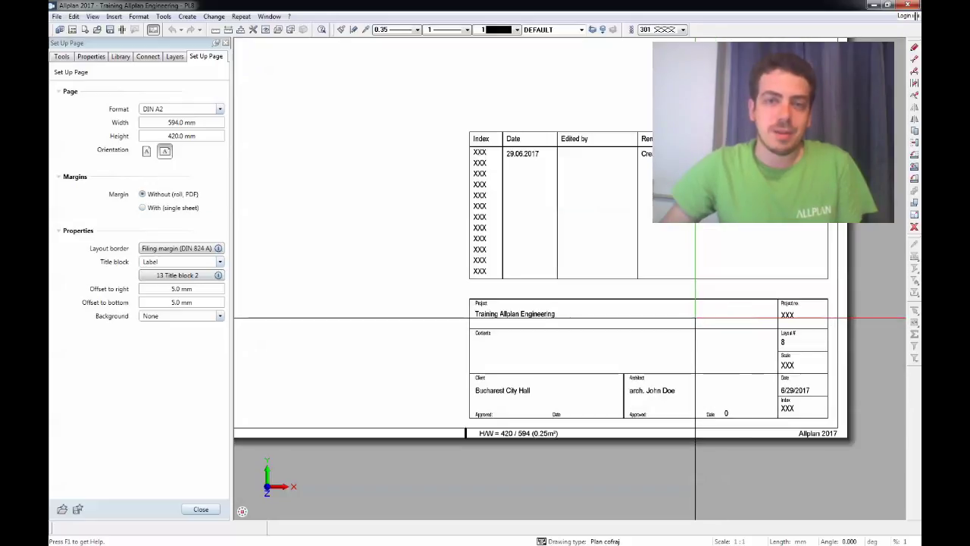
{"action": "scroll", "coordinate": [695, 318], "scroll_direction": "down", "scroll_amount": 1}
{"action": "scroll", "coordinate": [695, 318], "scroll_direction": "up", "scroll_amount": 1}
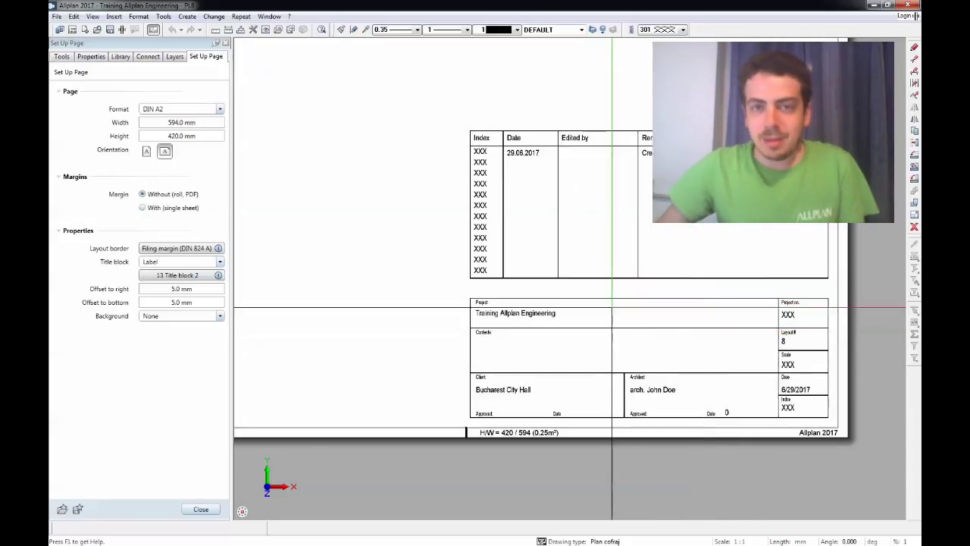
Step: Review the project attributes, expanding the Architect and Facility management groups
{"action": "middle_click_drag", "start_coordinate": [617, 339], "coordinate": [618, 347]}
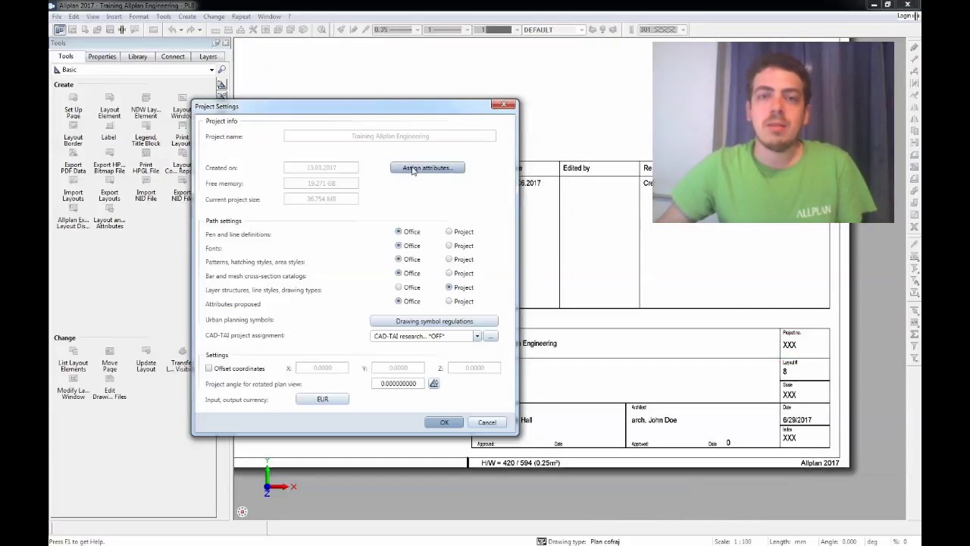
{"action": "left_click", "coordinate": [412, 168]}
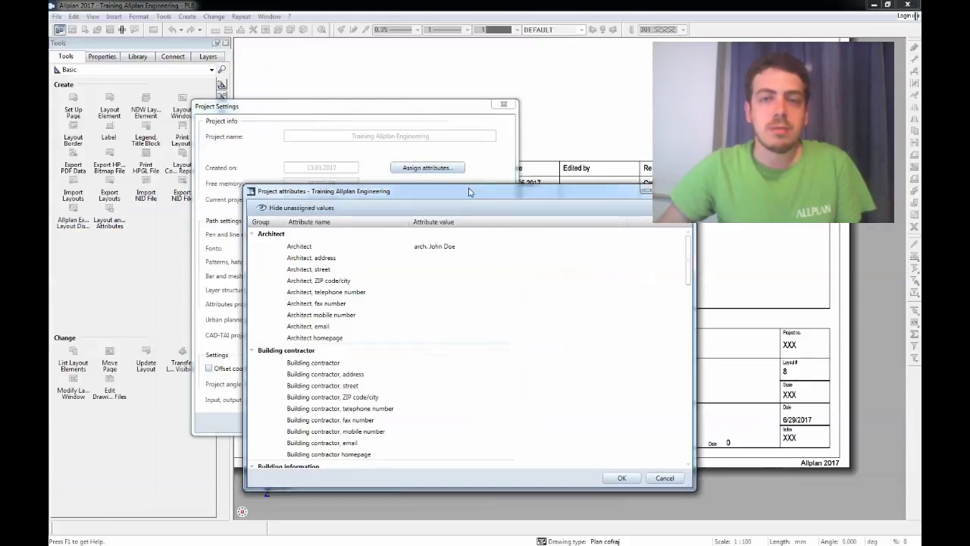
{"action": "left_click", "coordinate": [271, 227]}
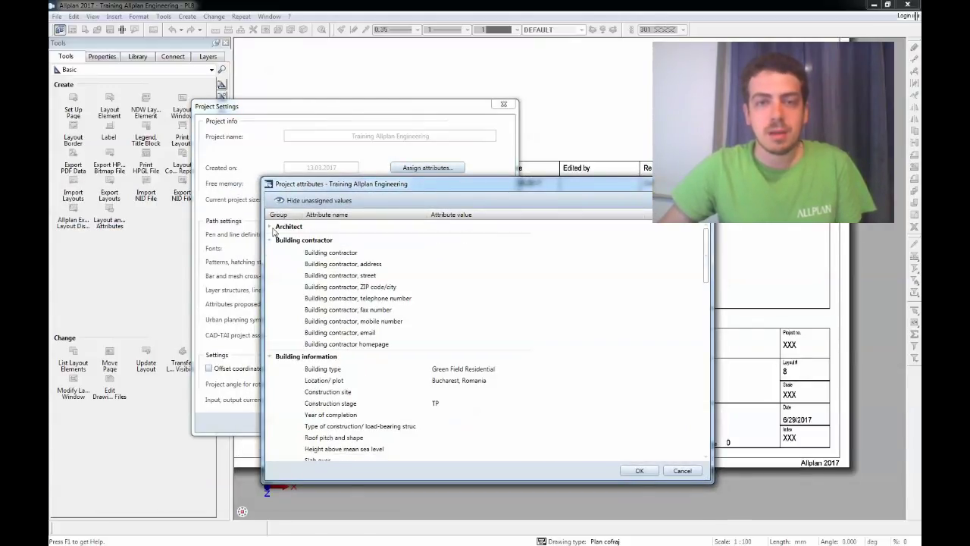
{"action": "left_click", "coordinate": [273, 227]}
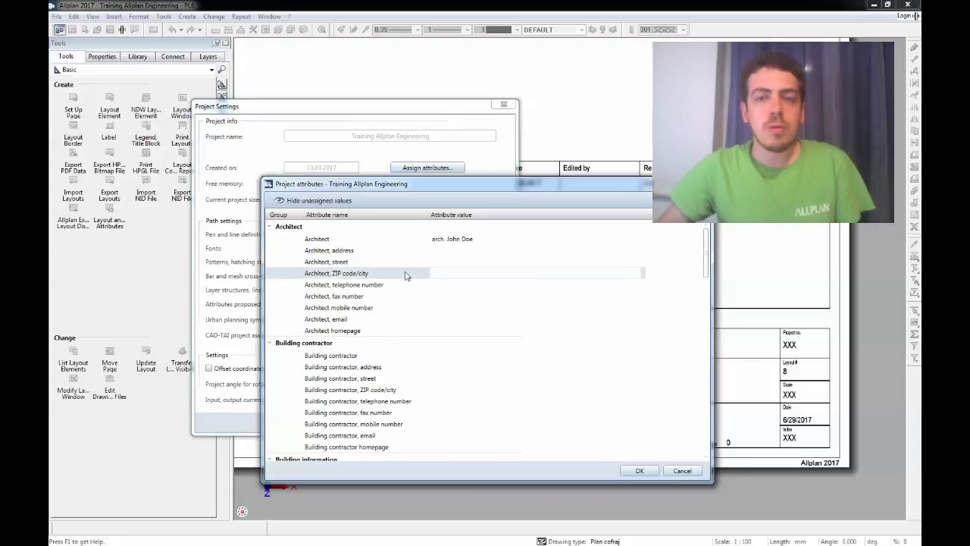
{"action": "scroll", "coordinate": [410, 274], "scroll_direction": "down", "scroll_amount": 2}
{"action": "scroll", "coordinate": [428, 325], "scroll_direction": "down", "scroll_amount": 5}
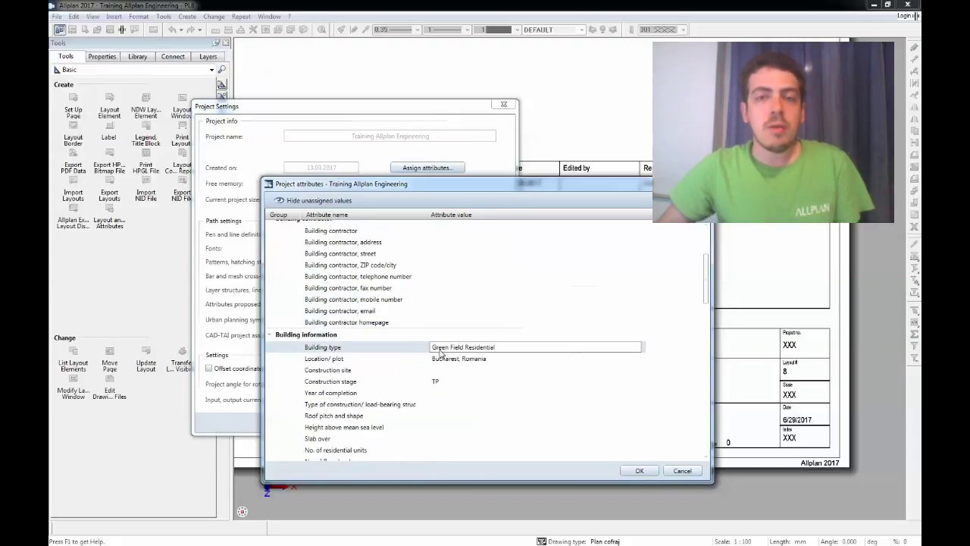
{"action": "scroll", "coordinate": [441, 307], "scroll_direction": "down", "scroll_amount": 6}
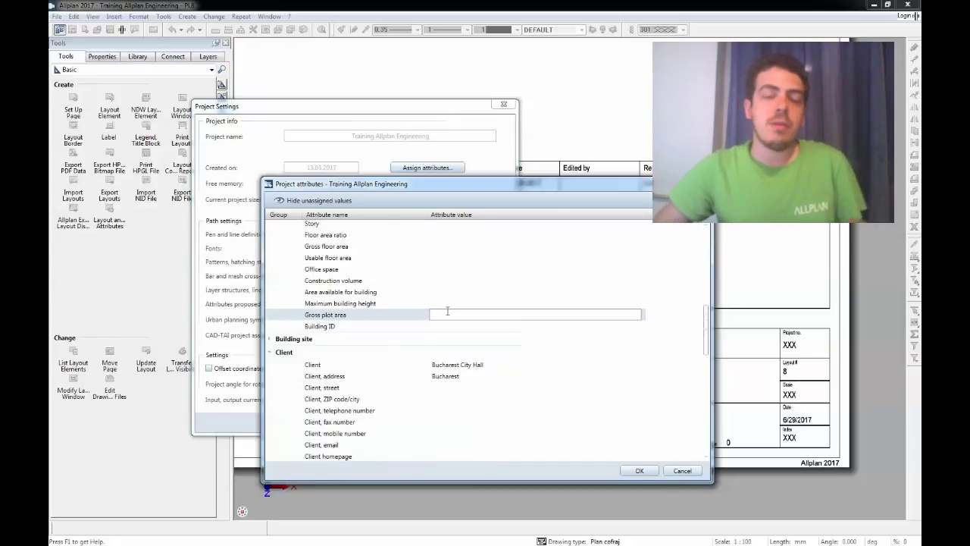
{"action": "scroll", "coordinate": [461, 375], "scroll_direction": "down", "scroll_amount": 6}
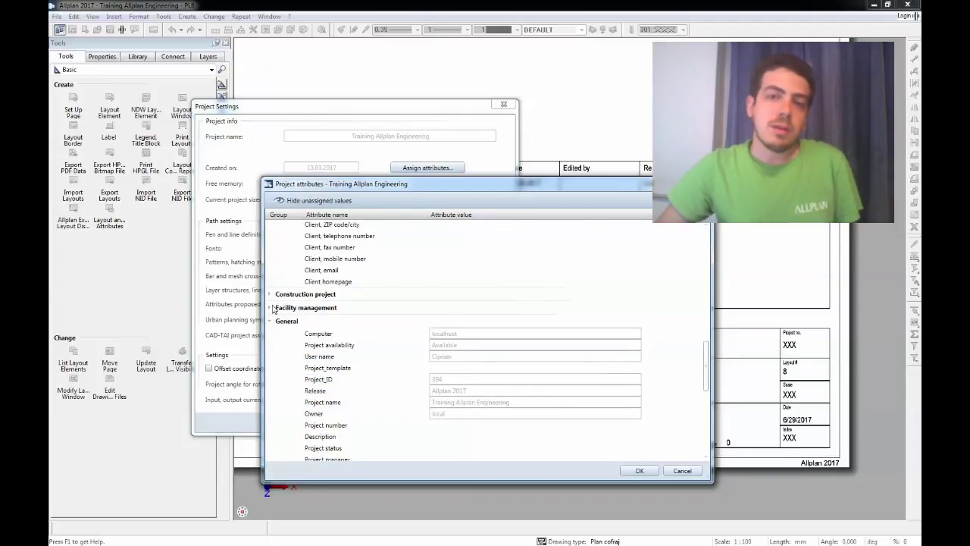
{"action": "left_click", "coordinate": [273, 307]}
{"action": "scroll", "coordinate": [357, 340], "scroll_direction": "down", "scroll_amount": 1}
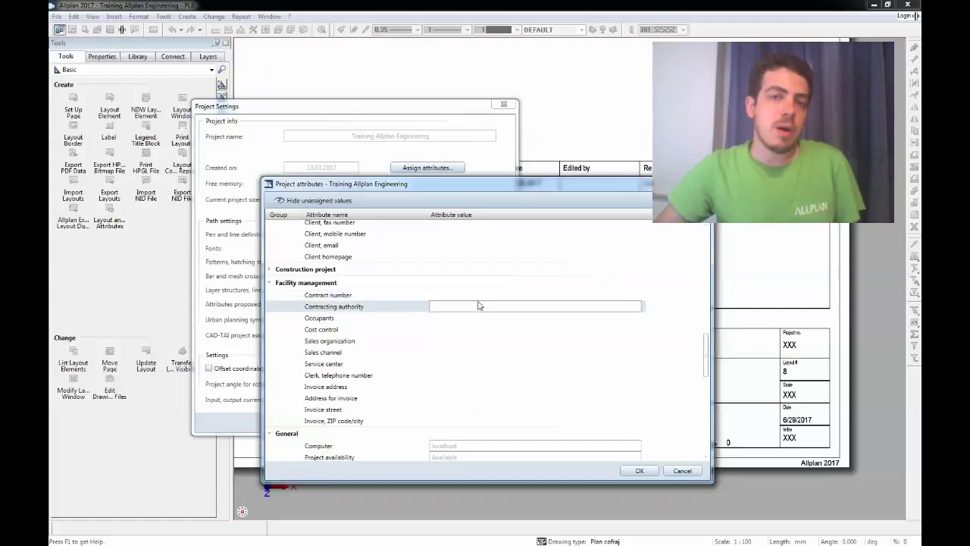
{"action": "scroll", "coordinate": [478, 363], "scroll_direction": "down", "scroll_amount": 6}
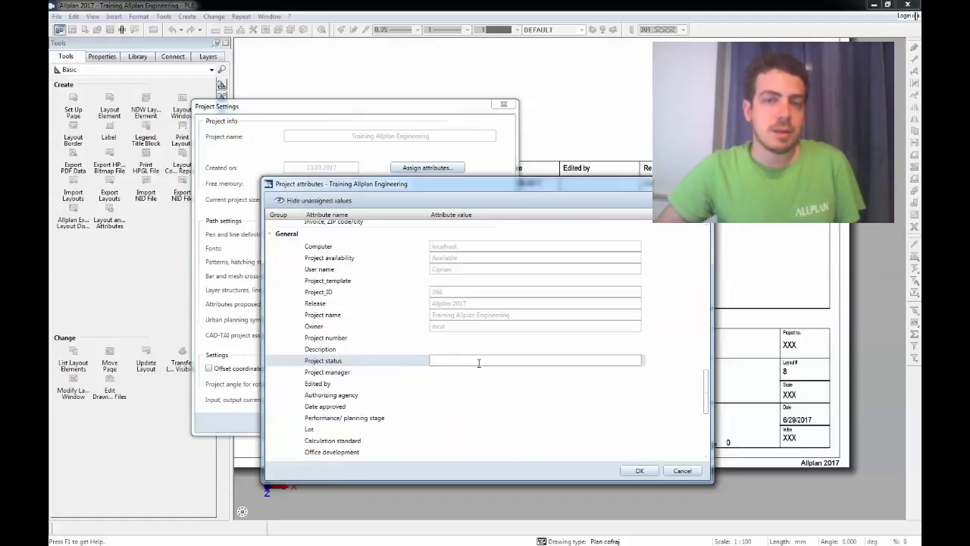
{"action": "scroll", "coordinate": [478, 363], "scroll_direction": "down", "scroll_amount": 5}
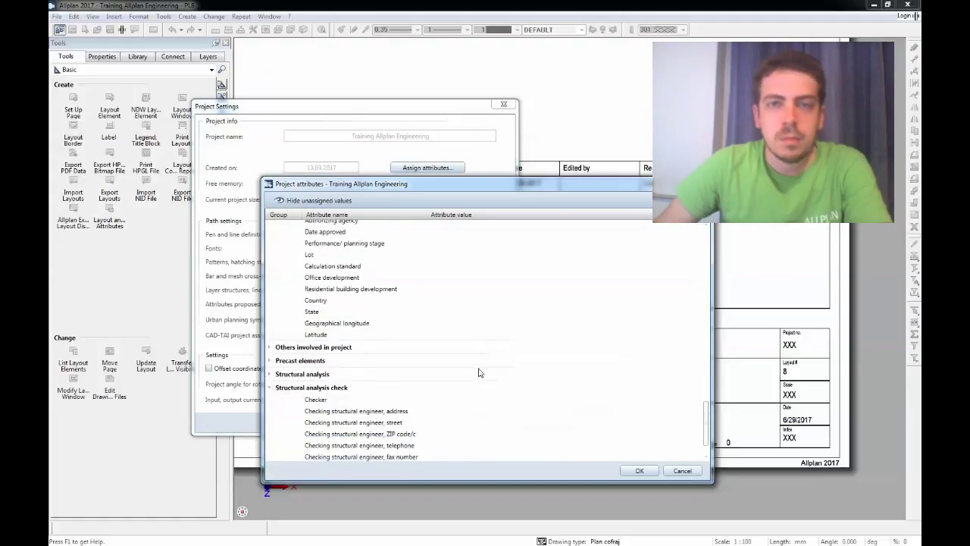
{"action": "scroll", "coordinate": [479, 372], "scroll_direction": "down", "scroll_amount": 1}
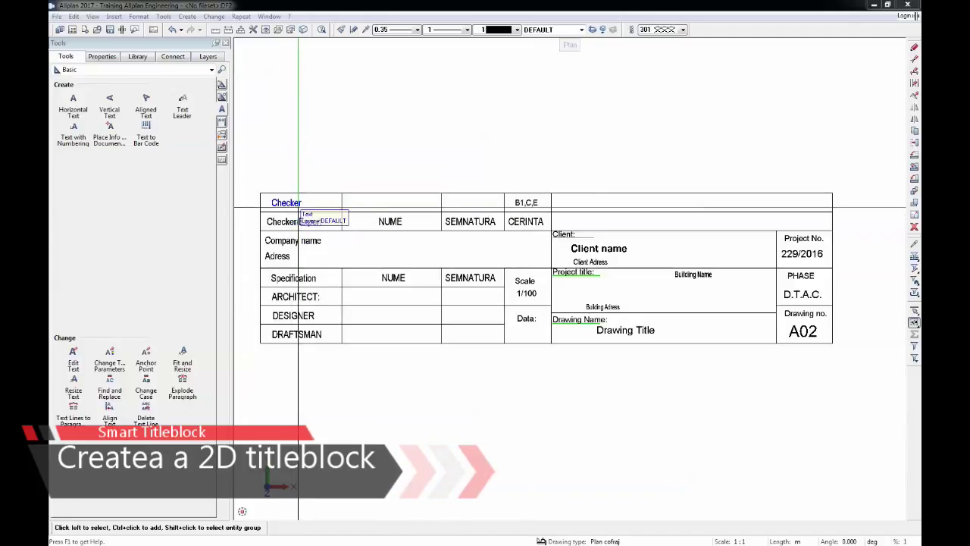
Step: Draw a long, wide rectangle above the title block table and arm Horizontal Text
{"action": "left_click", "coordinate": [221, 97]}
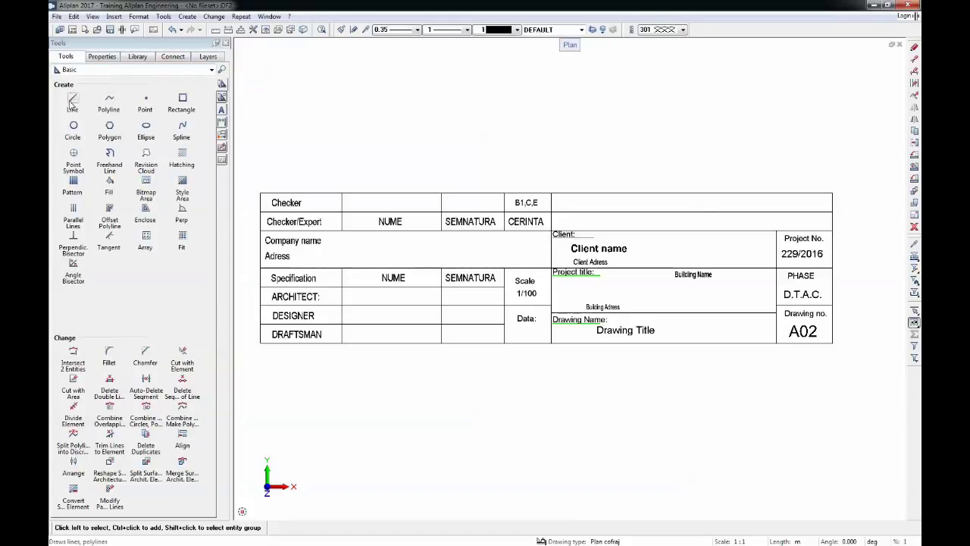
{"action": "left_click", "coordinate": [181, 111]}
{"action": "left_click", "coordinate": [266, 151]}
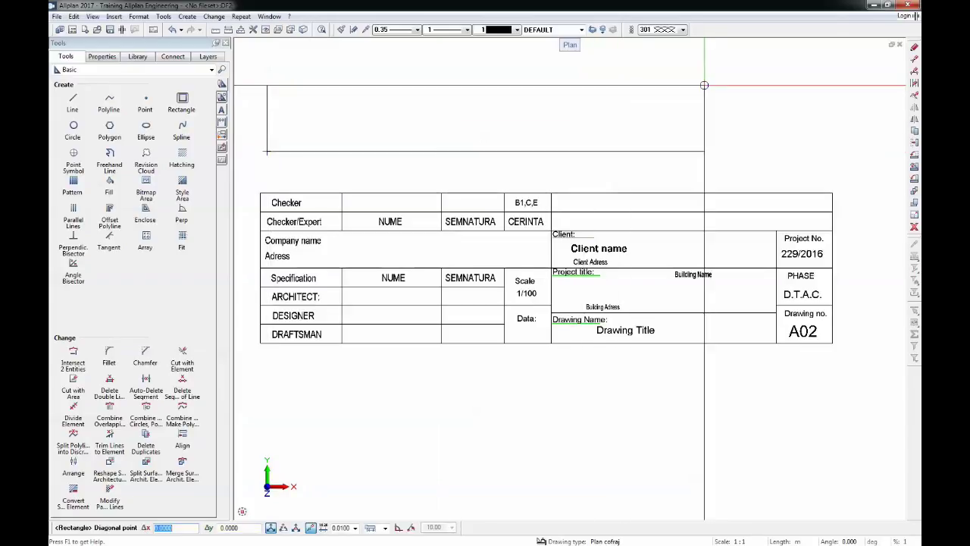
{"action": "left_click", "coordinate": [813, 83]}
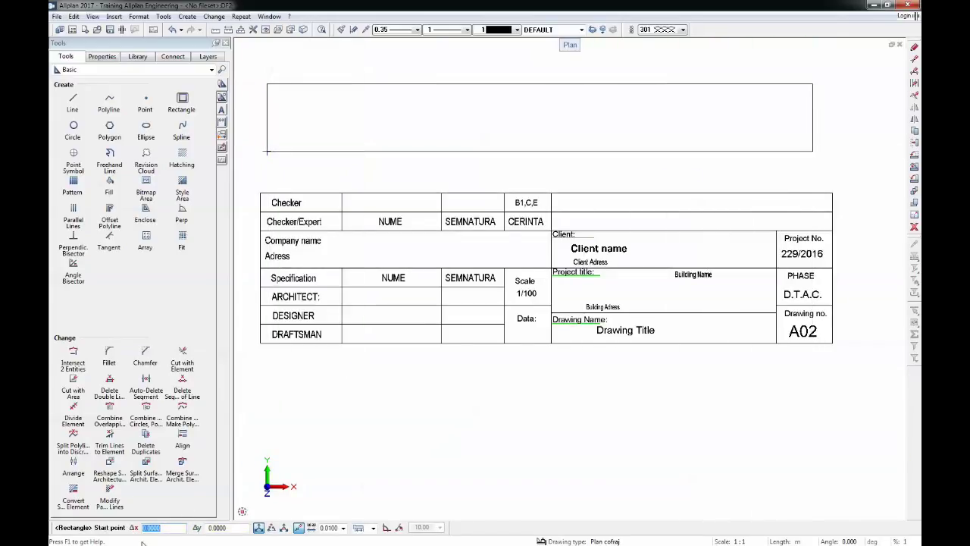
{"action": "left_click", "coordinate": [221, 110]}
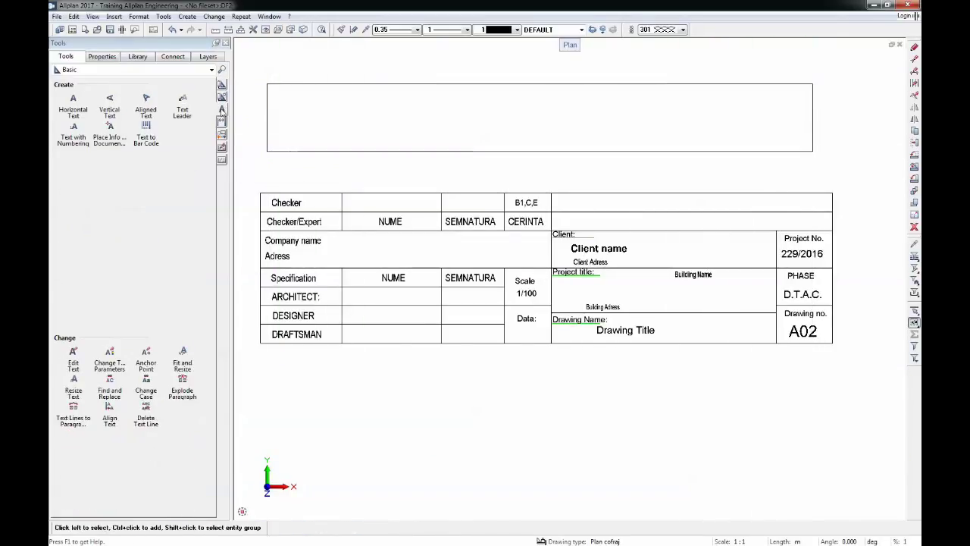
{"action": "left_click", "coordinate": [86, 111]}
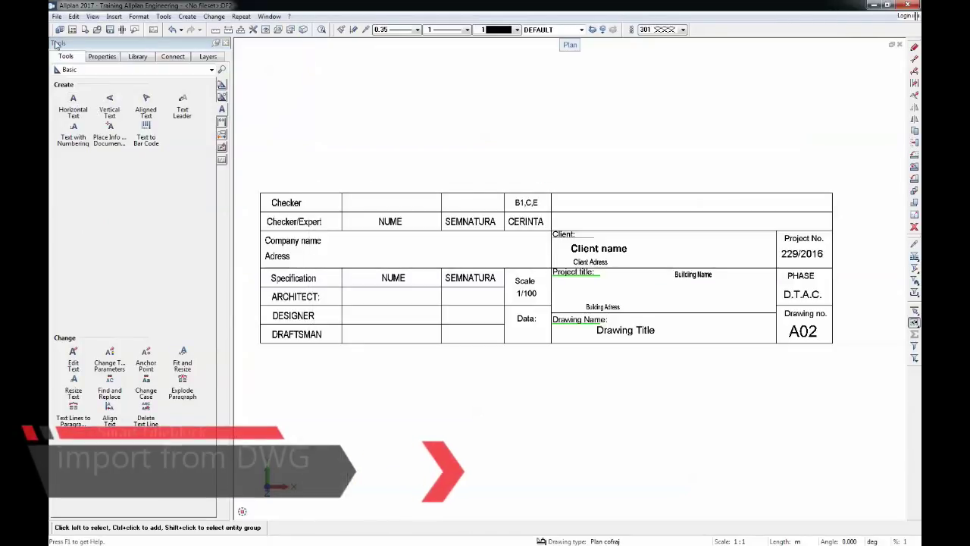
{"action": "left_click", "coordinate": [56, 16]}
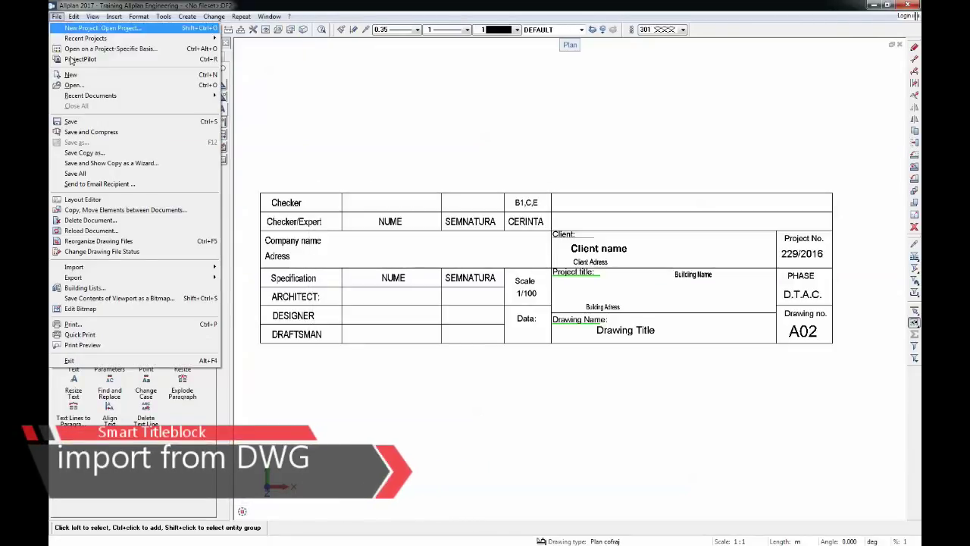
{"action": "mouse_move", "coordinate": [148, 273]}
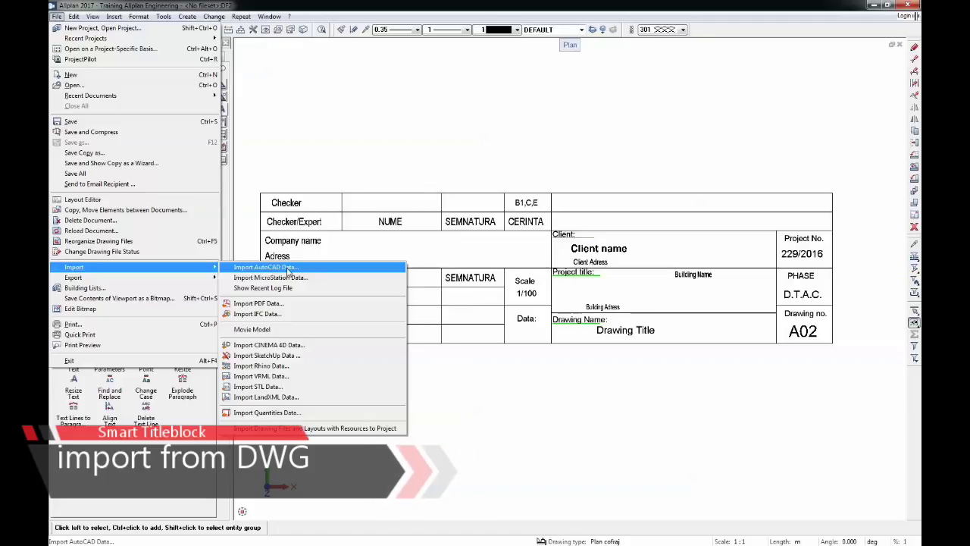
{"action": "left_click", "coordinate": [340, 296]}
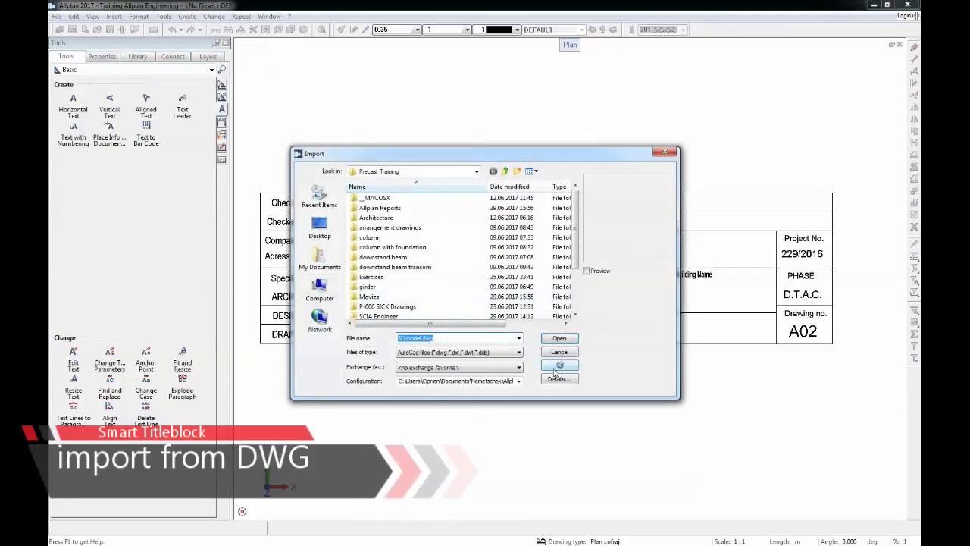
{"action": "left_click", "coordinate": [560, 366]}
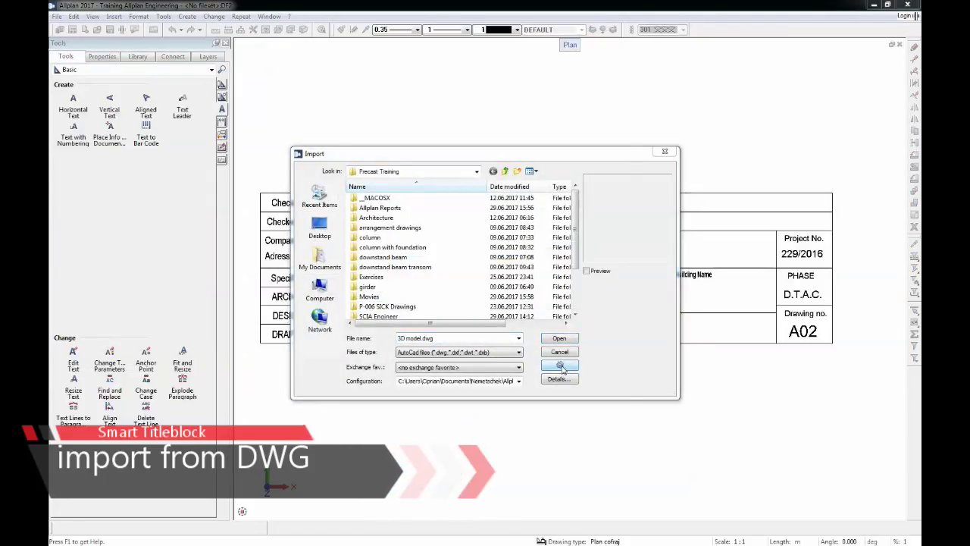
{"action": "left_click", "coordinate": [599, 251]}
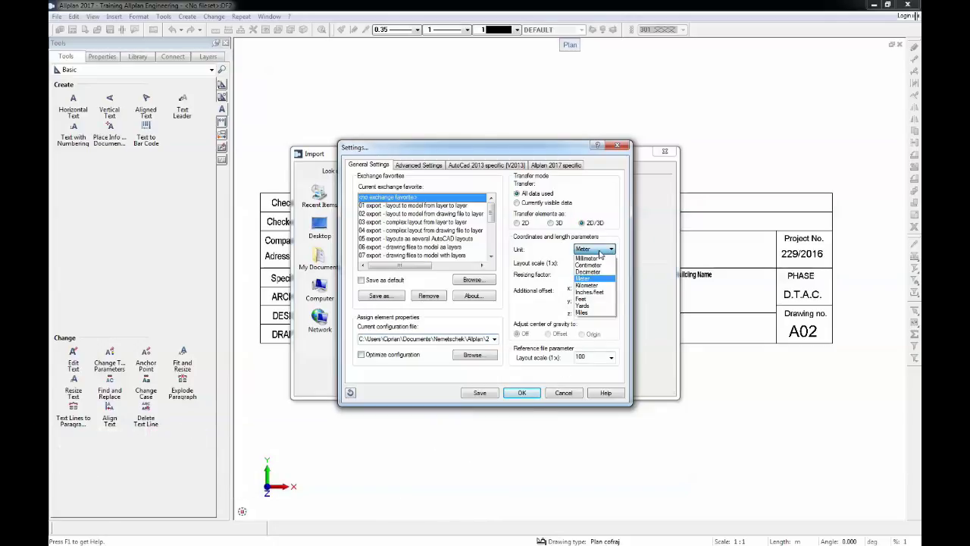
{"action": "left_click", "coordinate": [559, 257]}
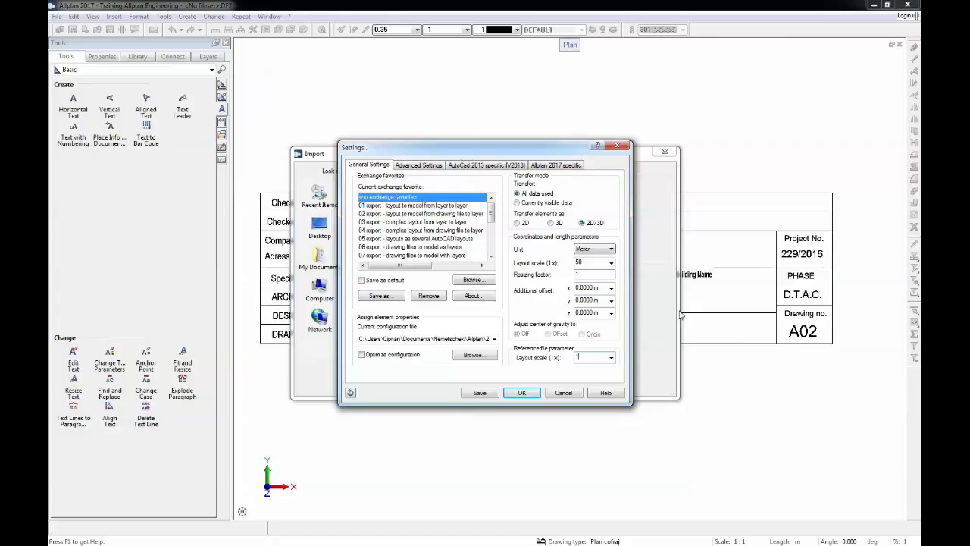
{"action": "left_click", "coordinate": [564, 392]}
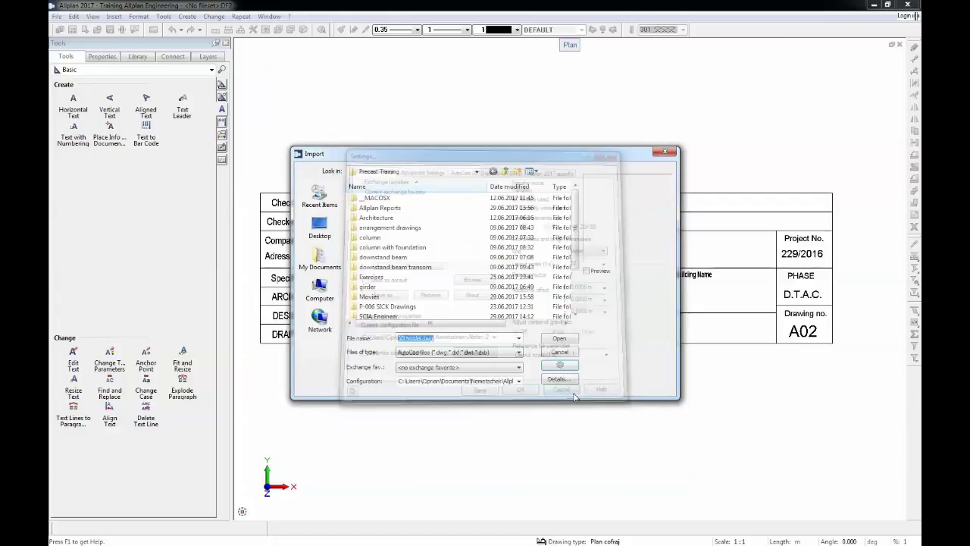
{"action": "left_click", "coordinate": [664, 153]}
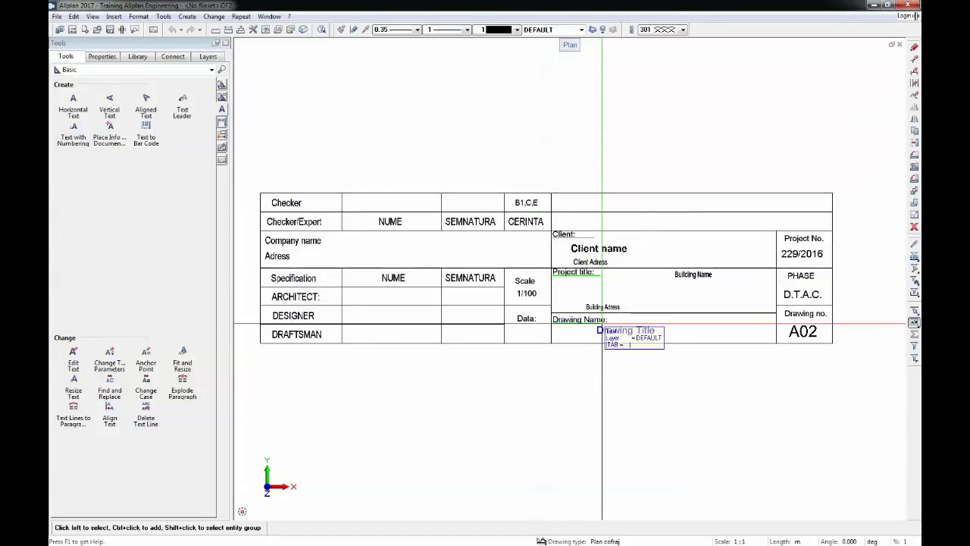
{"action": "scroll", "coordinate": [303, 242], "scroll_direction": "up", "scroll_amount": 2}
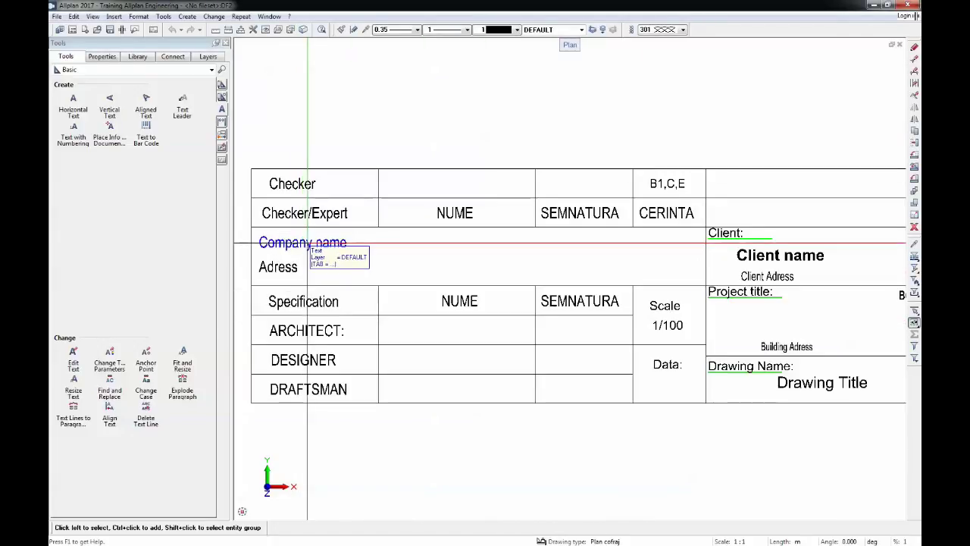
{"action": "scroll", "coordinate": [399, 306], "scroll_direction": "down", "scroll_amount": 1}
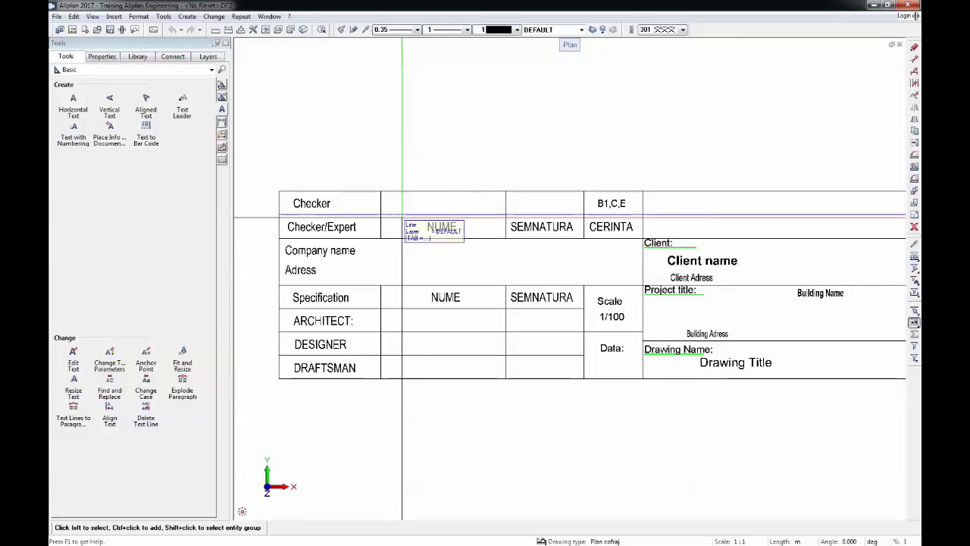
{"action": "left_click", "coordinate": [316, 203]}
{"action": "scroll", "coordinate": [418, 227], "scroll_direction": "up", "scroll_amount": 2}
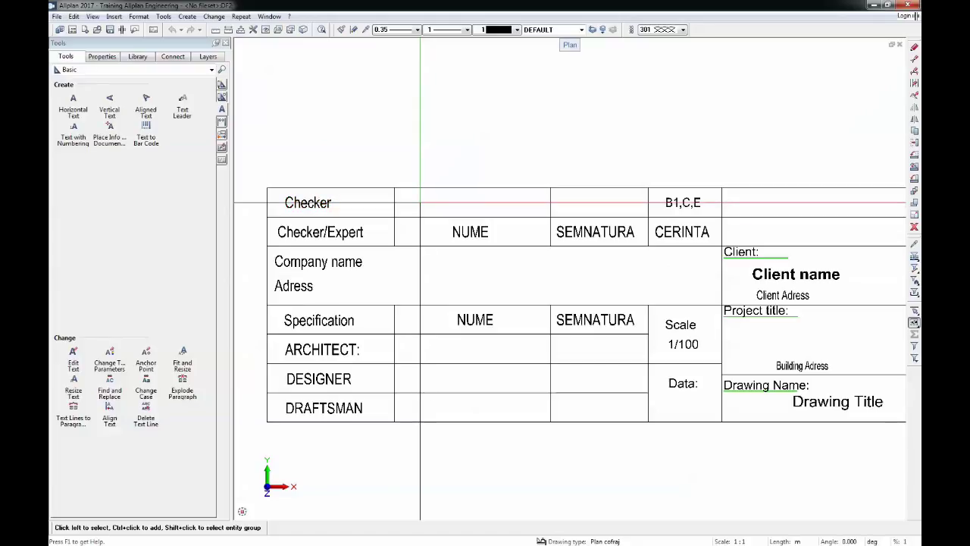
{"action": "middle_click_drag", "start_coordinate": [427, 353], "coordinate": [414, 301]}
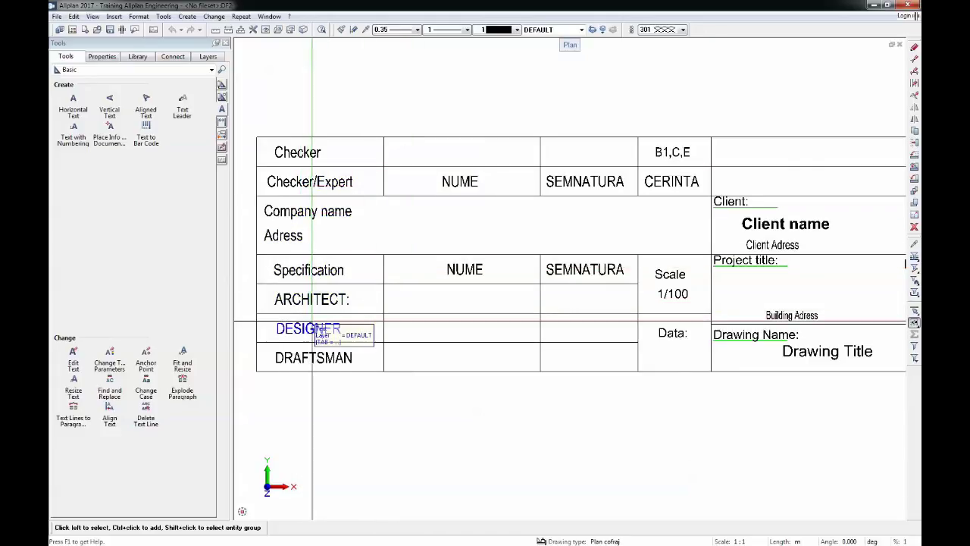
{"action": "scroll", "coordinate": [425, 322], "scroll_direction": "down", "scroll_amount": 2}
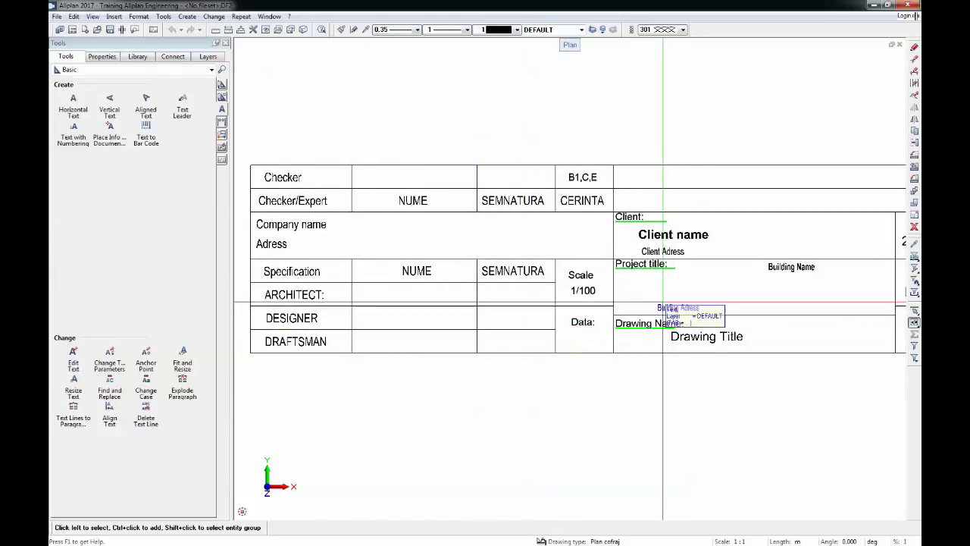
{"action": "scroll", "coordinate": [667, 296], "scroll_direction": "down", "scroll_amount": 2}
{"action": "scroll", "coordinate": [665, 286], "scroll_direction": "up", "scroll_amount": 1}
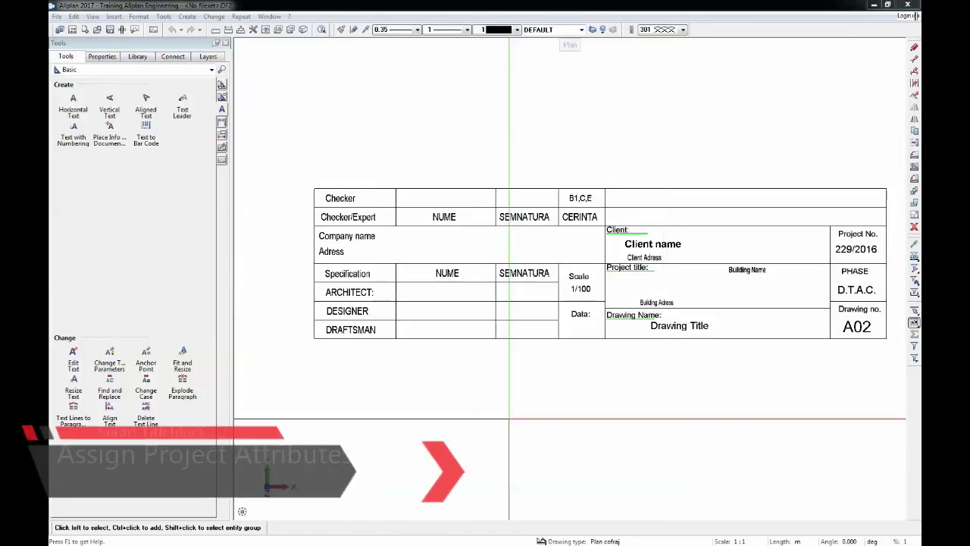
Step: Open the Project attributes window for the Training Allplan Engineering project
{"action": "left_click", "coordinate": [57, 16]}
{"action": "left_click", "coordinate": [66, 28]}
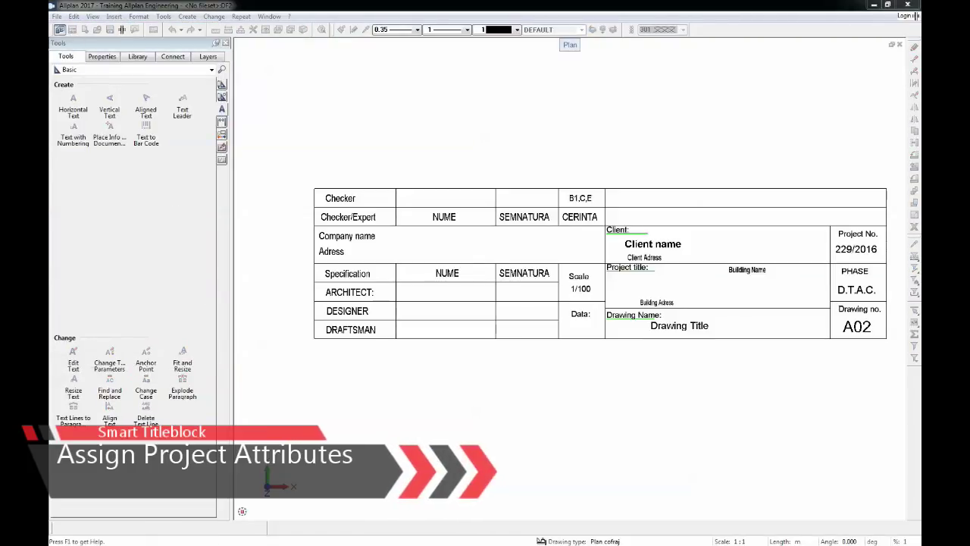
{"action": "left_click_drag", "start_coordinate": [333, 120], "coordinate": [397, 73]}
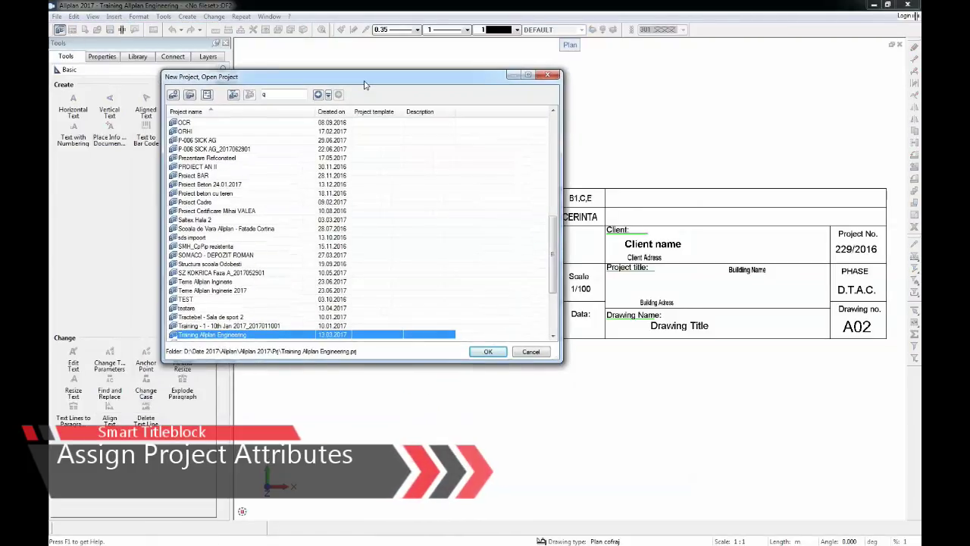
{"action": "scroll", "coordinate": [234, 314], "scroll_direction": "down", "scroll_amount": 1}
{"action": "right_click", "coordinate": [233, 312]}
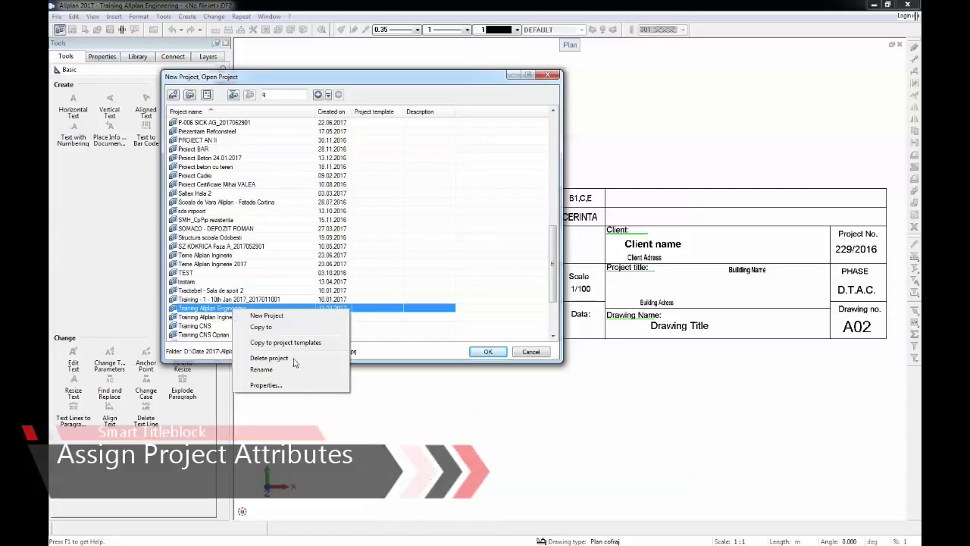
{"action": "left_click", "coordinate": [266, 385]}
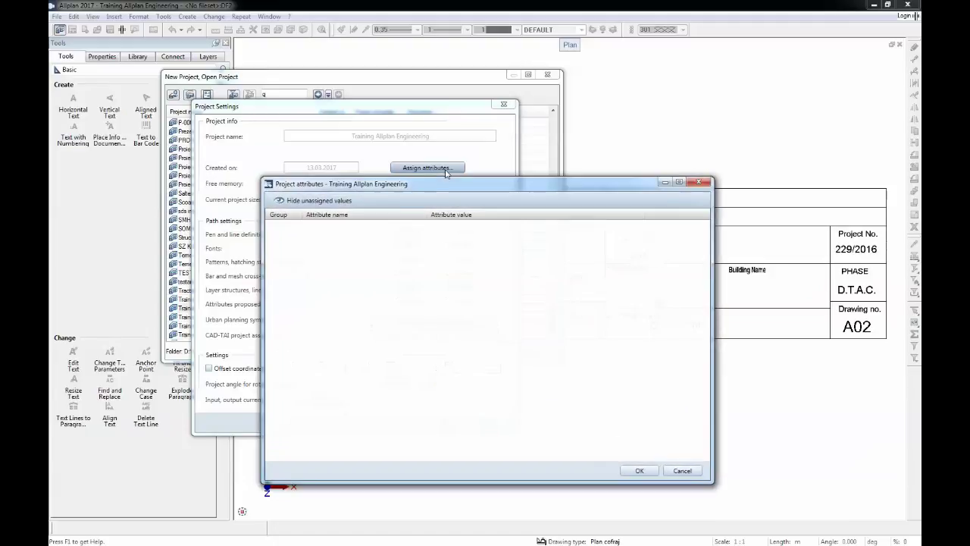
{"action": "left_click_drag", "start_coordinate": [402, 186], "coordinate": [396, 132]}
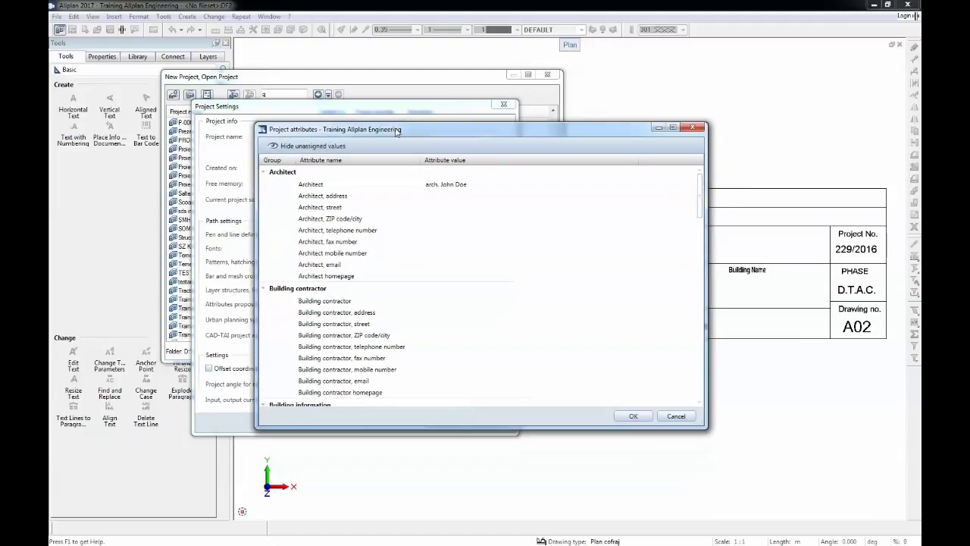
Step: Set the Architect, address attribute to Cyprus
{"action": "left_click", "coordinate": [391, 185]}
{"action": "left_click", "coordinate": [323, 148]}
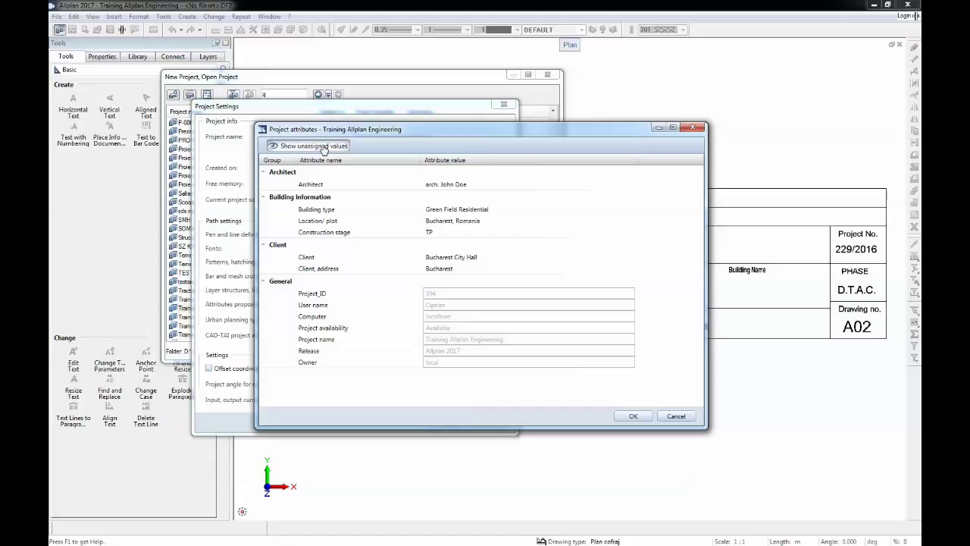
{"action": "left_click", "coordinate": [323, 148]}
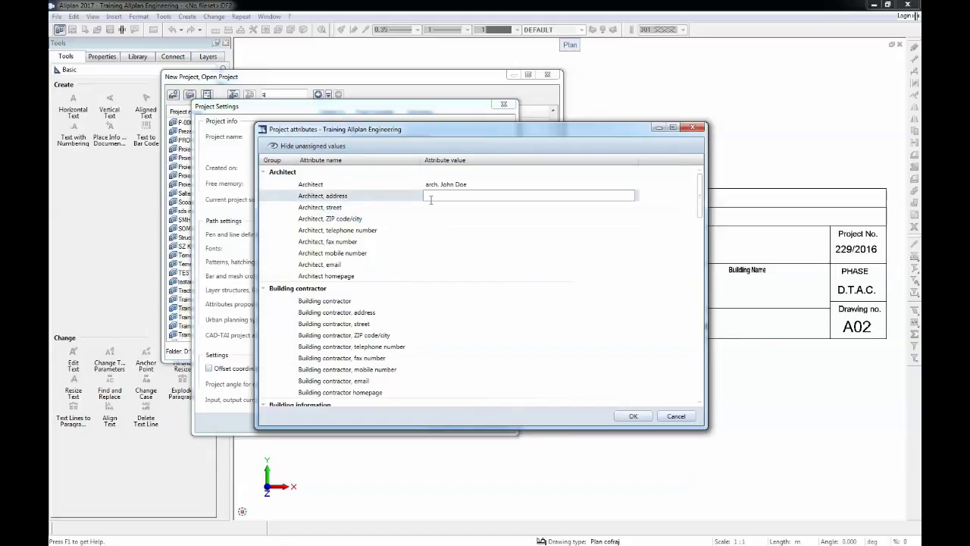
{"action": "left_click", "coordinate": [486, 184]}
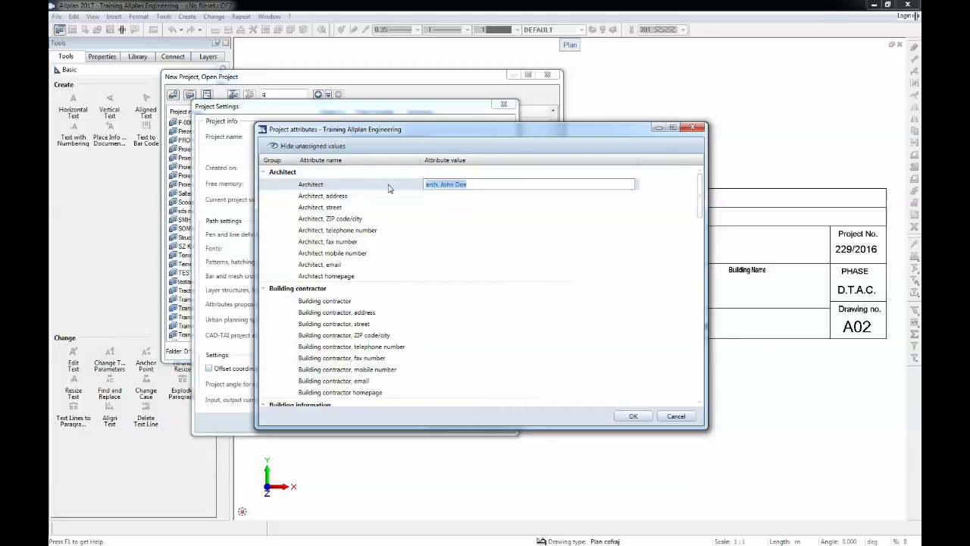
{"action": "left_click", "coordinate": [454, 197]}
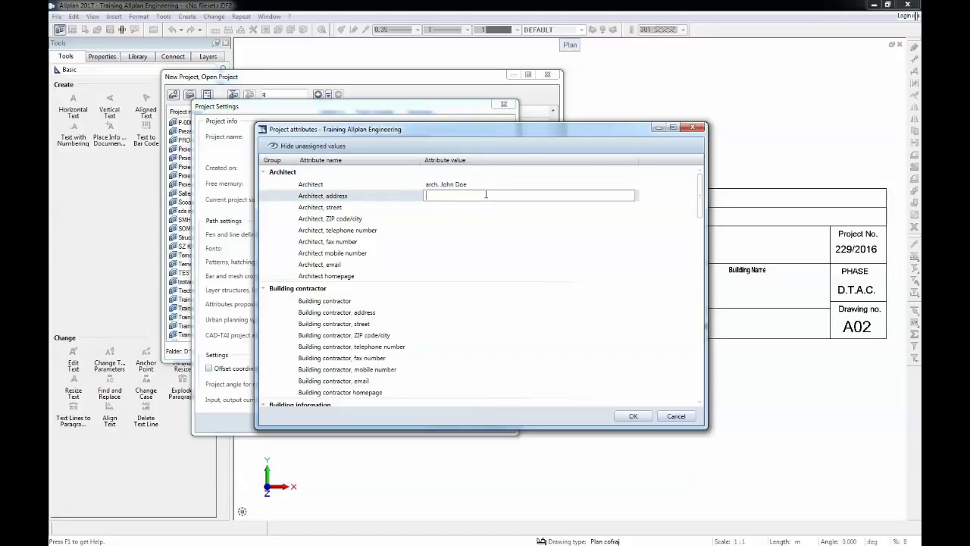
{"action": "type", "text": "Cyprus"}
Step: Select the existing TP value in the Construction stage attribute for replacement
{"action": "scroll", "coordinate": [443, 243], "scroll_direction": "down", "scroll_amount": 4}
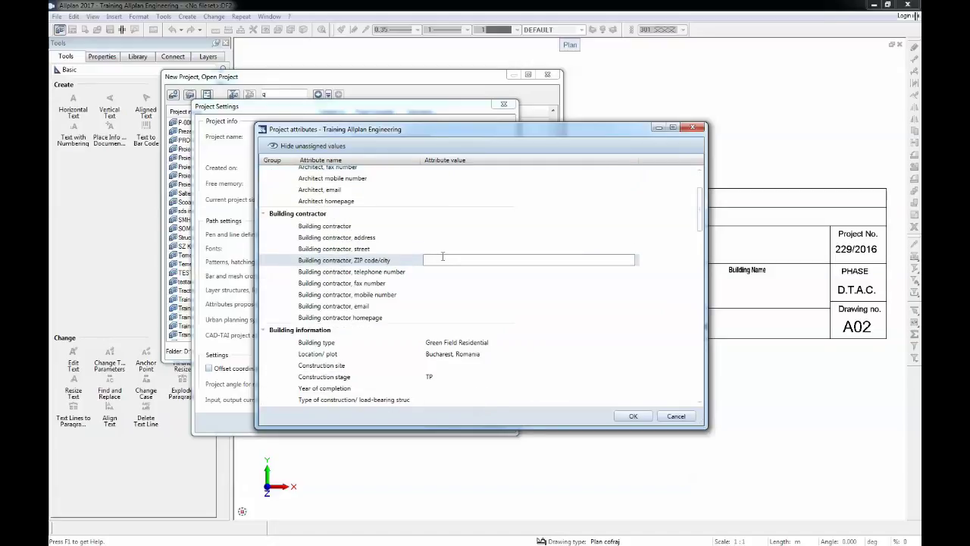
{"action": "left_click", "coordinate": [458, 269]}
{"action": "left_click_drag", "start_coordinate": [425, 293], "coordinate": [508, 292]}
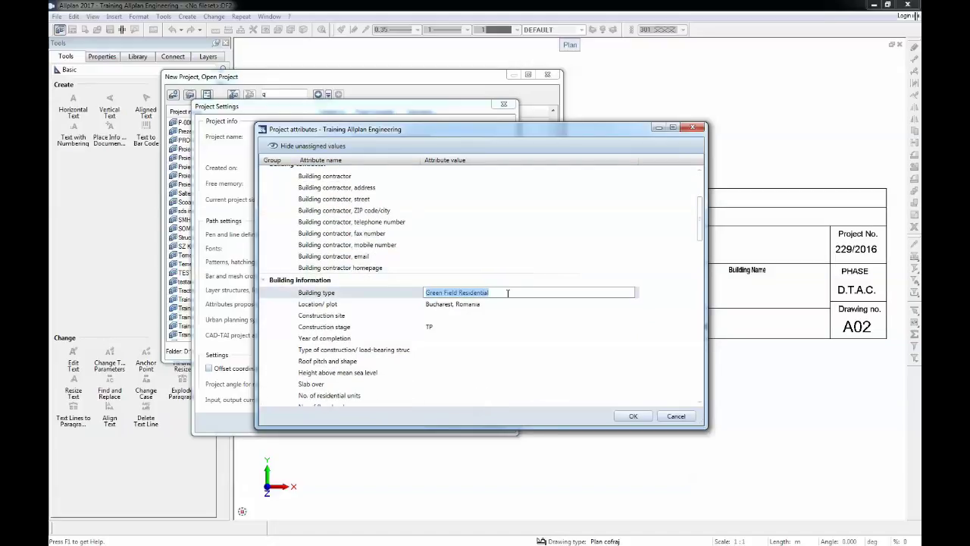
{"action": "left_click", "coordinate": [455, 304]}
{"action": "scroll", "coordinate": [455, 288], "scroll_direction": "down", "scroll_amount": 1}
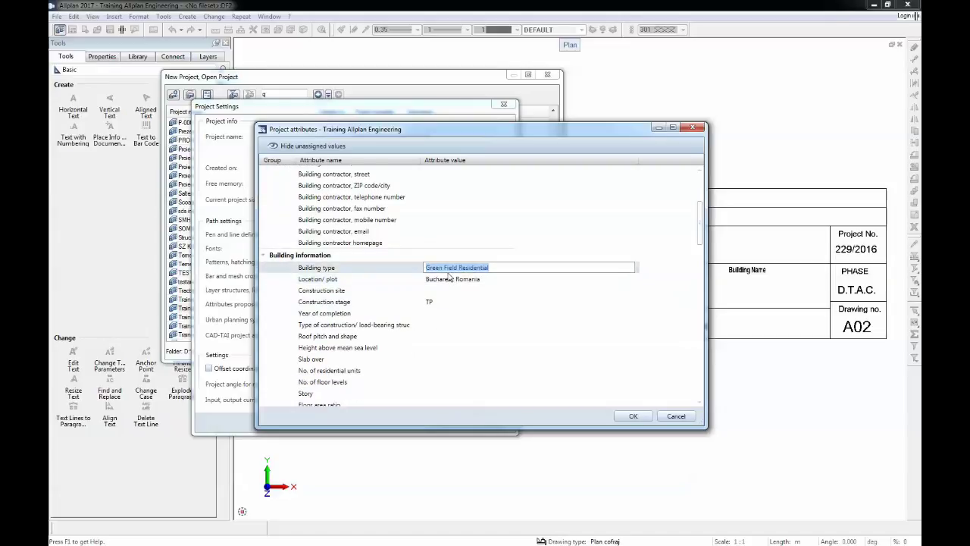
{"action": "left_click_drag", "start_coordinate": [425, 279], "coordinate": [509, 280]}
{"action": "left_click", "coordinate": [460, 300]}
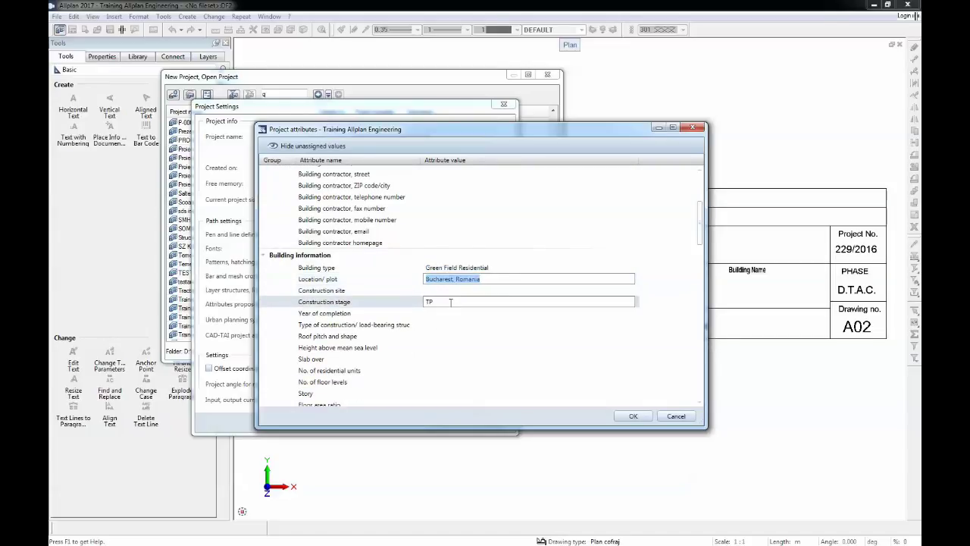
{"action": "double_click", "coordinate": [460, 300]}
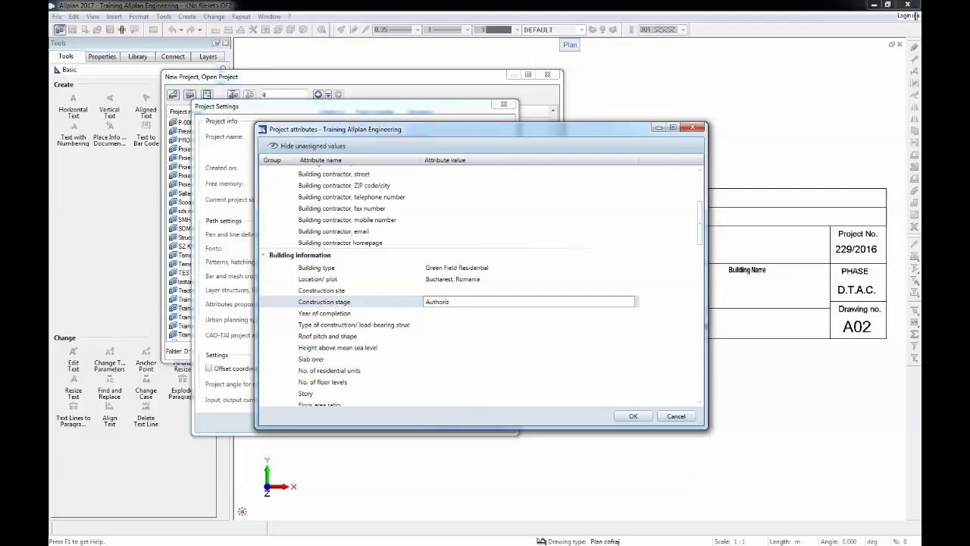
Step: Enter Authorization as the construction stage and check the Client values
{"action": "type", "text": "Authorization"}
{"action": "scroll", "coordinate": [432, 265], "scroll_direction": "down", "scroll_amount": 7}
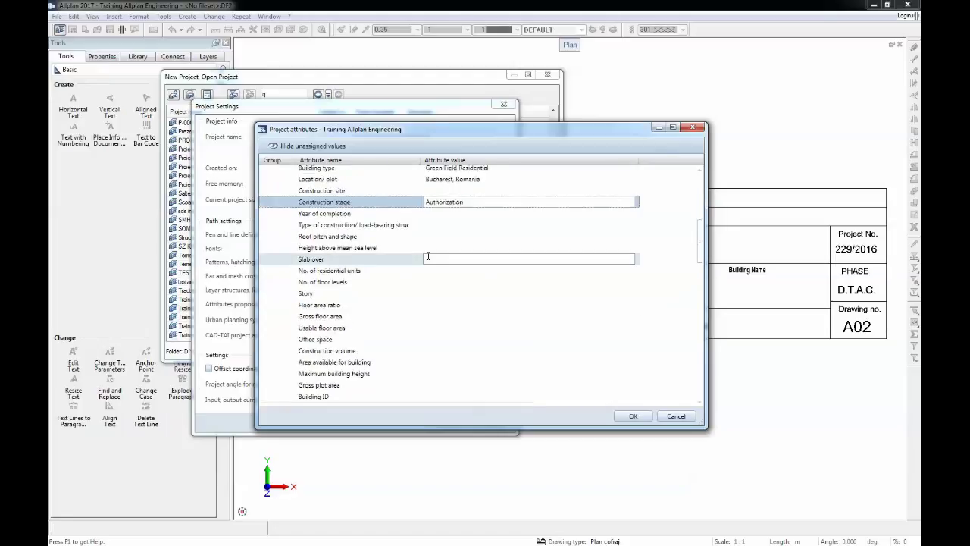
{"action": "left_click", "coordinate": [459, 329]}
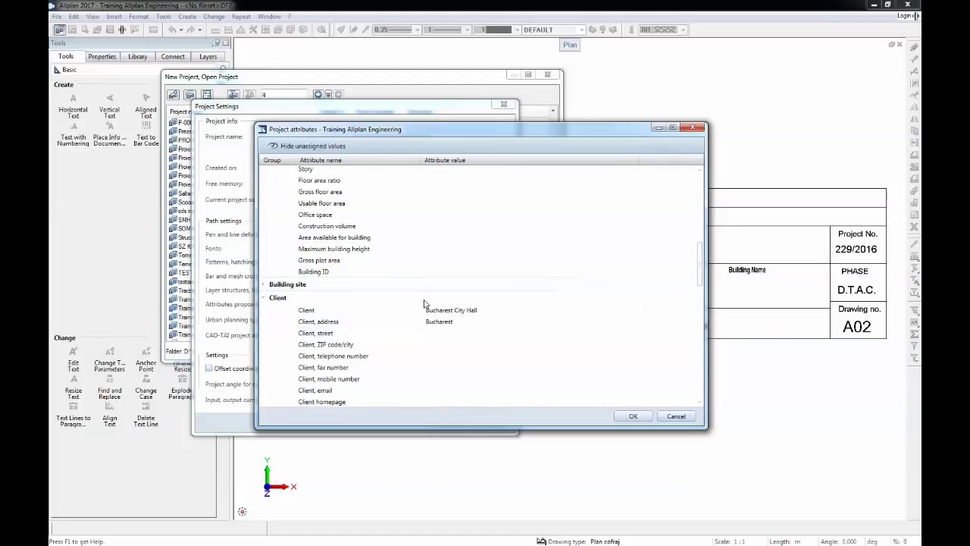
{"action": "left_click", "coordinate": [428, 310]}
{"action": "left_click", "coordinate": [328, 321]}
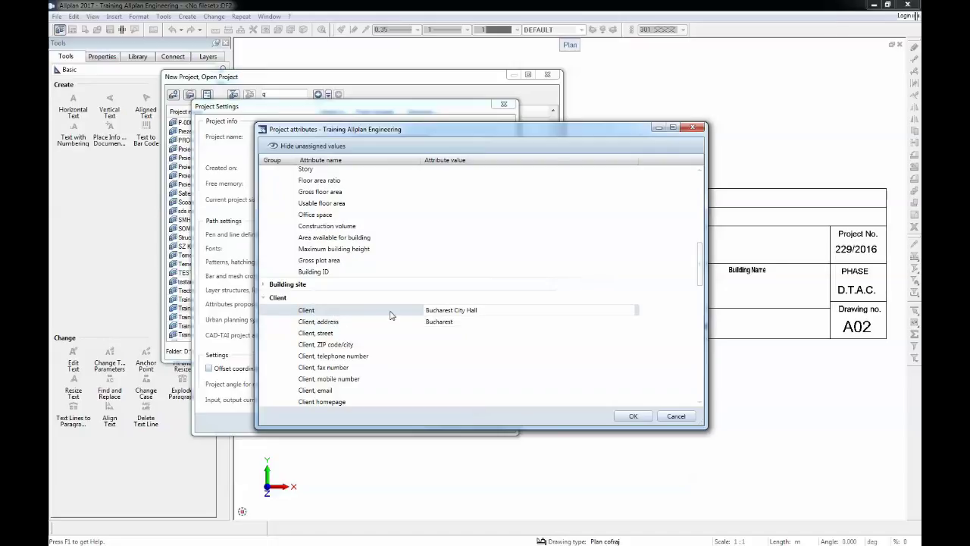
{"action": "left_click", "coordinate": [438, 310]}
{"action": "left_click", "coordinate": [463, 322]}
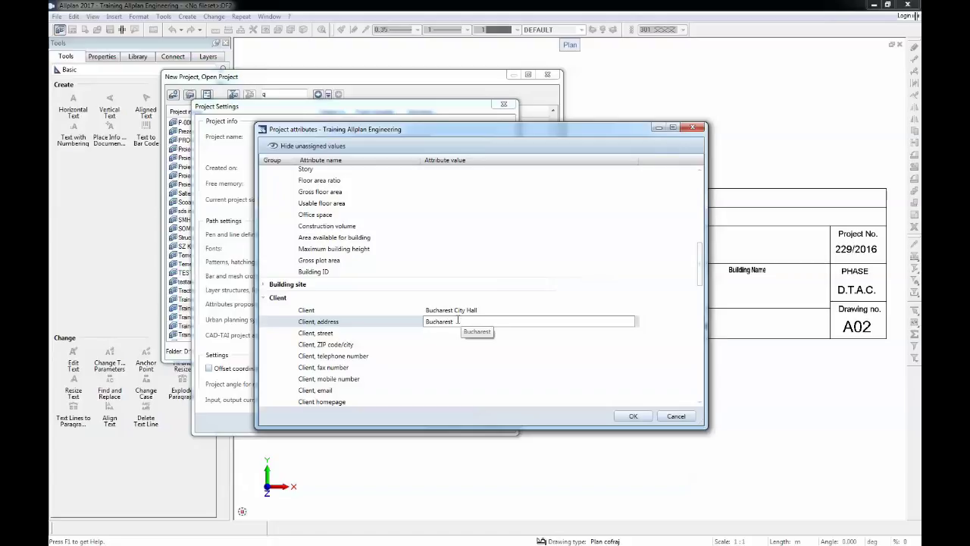
{"action": "scroll", "coordinate": [458, 321], "scroll_direction": "down", "scroll_amount": 3}
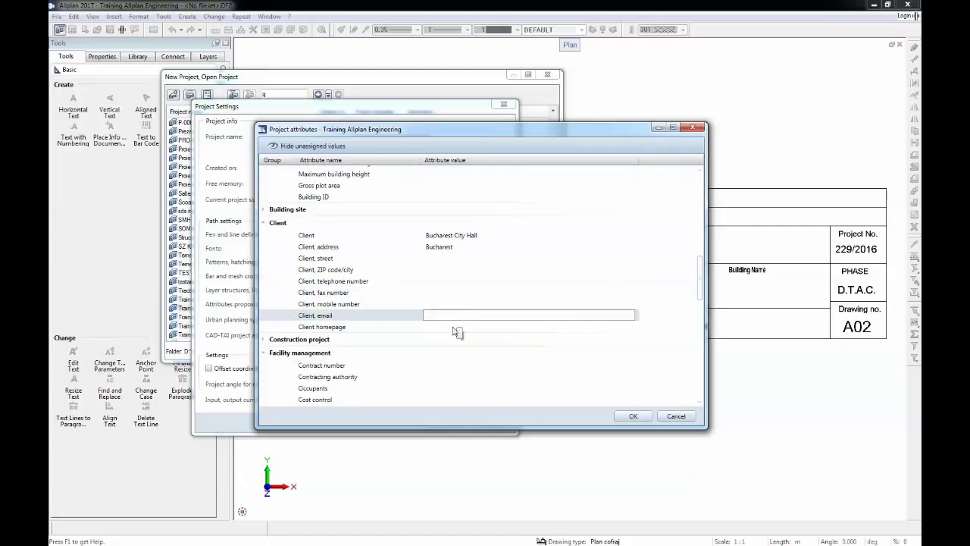
Step: Set the contract number to 229/2016 and enter the checking engineer's name
{"action": "left_click", "coordinate": [460, 365]}
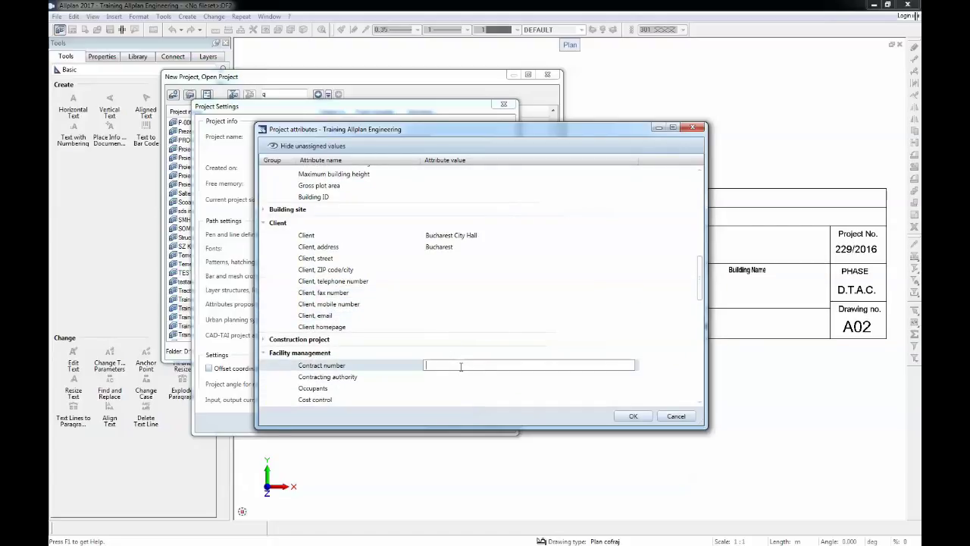
{"action": "type", "text": "229/2016"}
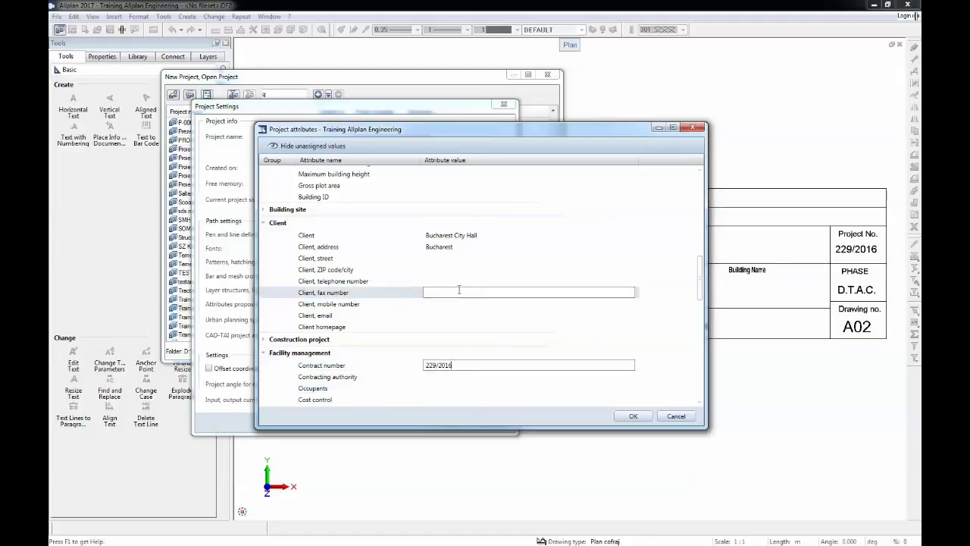
{"action": "scroll", "coordinate": [458, 290], "scroll_direction": "down", "scroll_amount": 12}
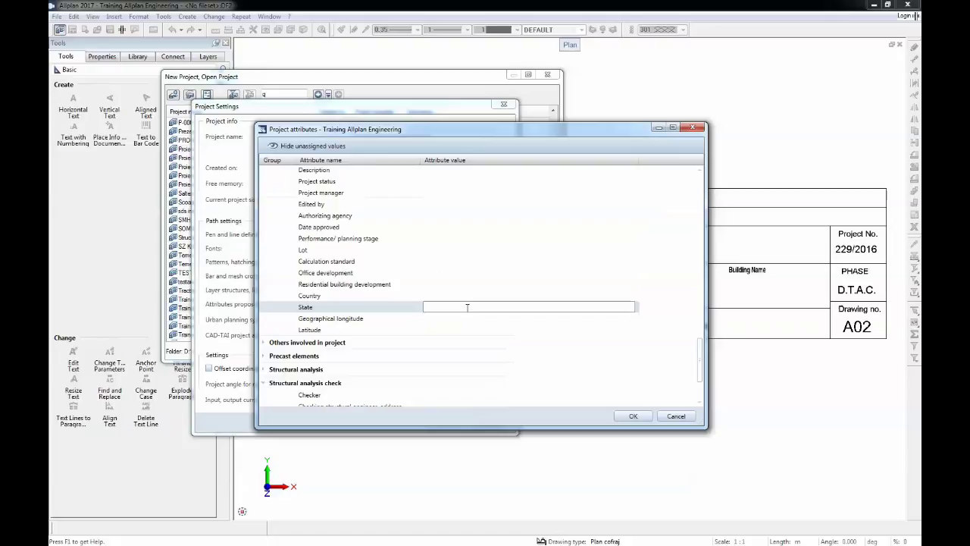
{"action": "scroll", "coordinate": [467, 312], "scroll_direction": "down", "scroll_amount": 2}
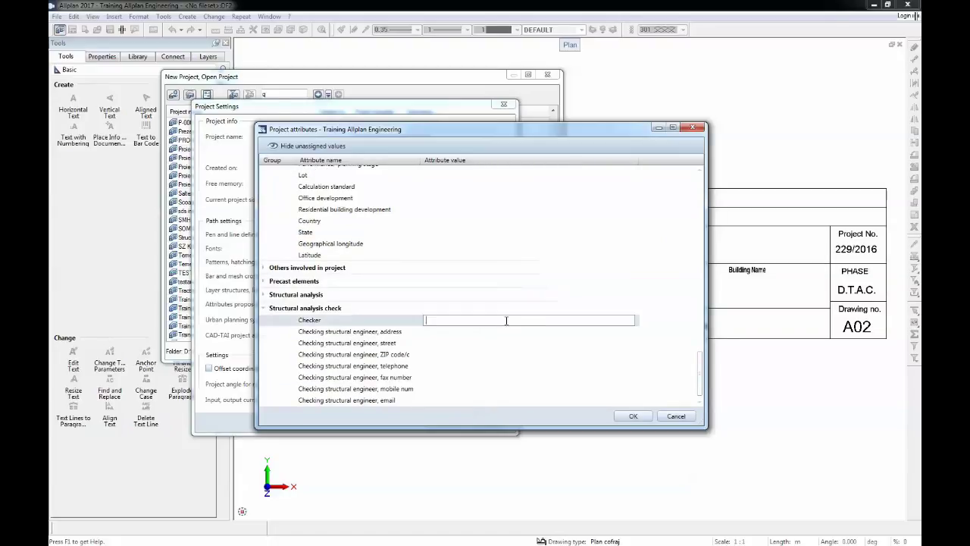
{"action": "type", "text": "eng. Jane Doe"}
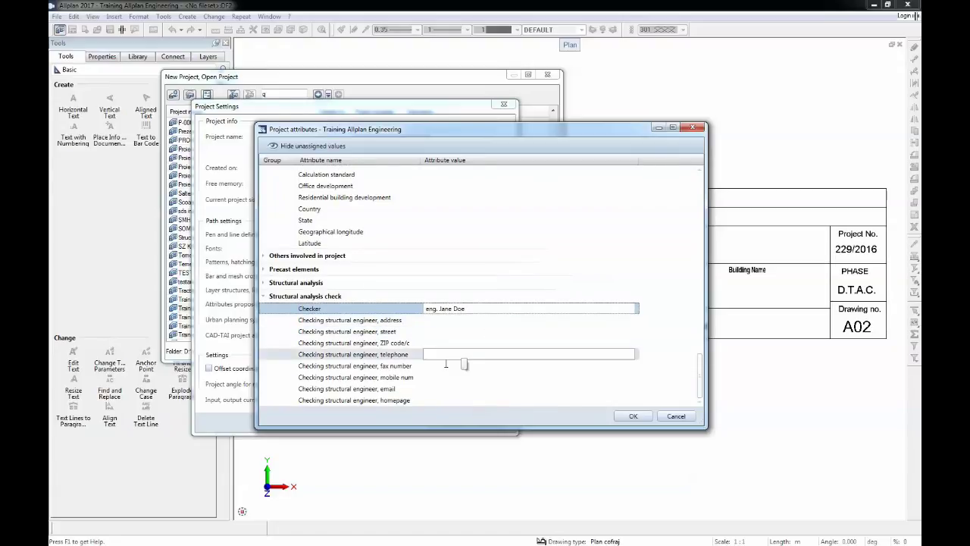
{"action": "left_click", "coordinate": [475, 321]}
Step: Check the remaining checker values and confirm the project attributes with OK
{"action": "left_click", "coordinate": [479, 376]}
{"action": "scroll", "coordinate": [466, 341], "scroll_direction": "up", "scroll_amount": 1}
{"action": "left_click", "coordinate": [465, 342]}
{"action": "scroll", "coordinate": [465, 341], "scroll_direction": "up", "scroll_amount": 5}
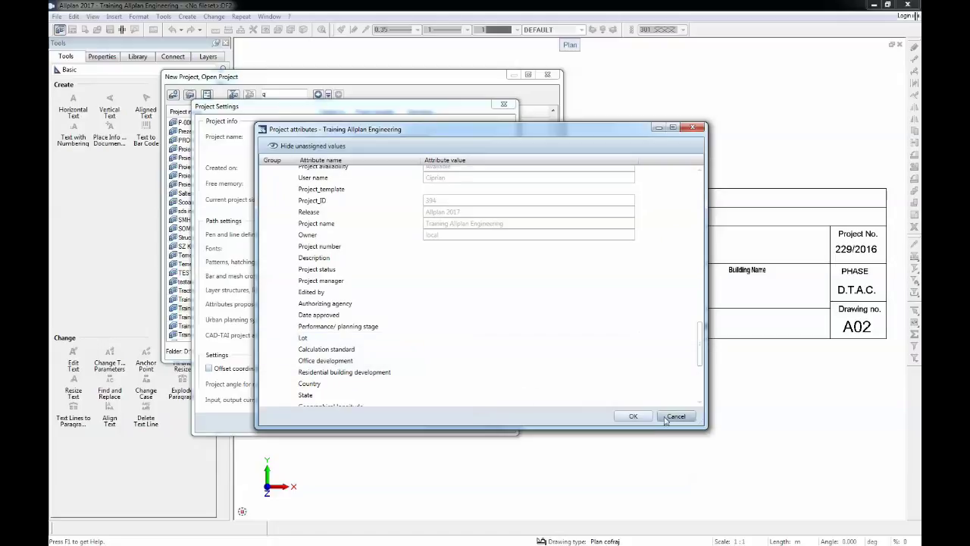
{"action": "left_click", "coordinate": [474, 190]}
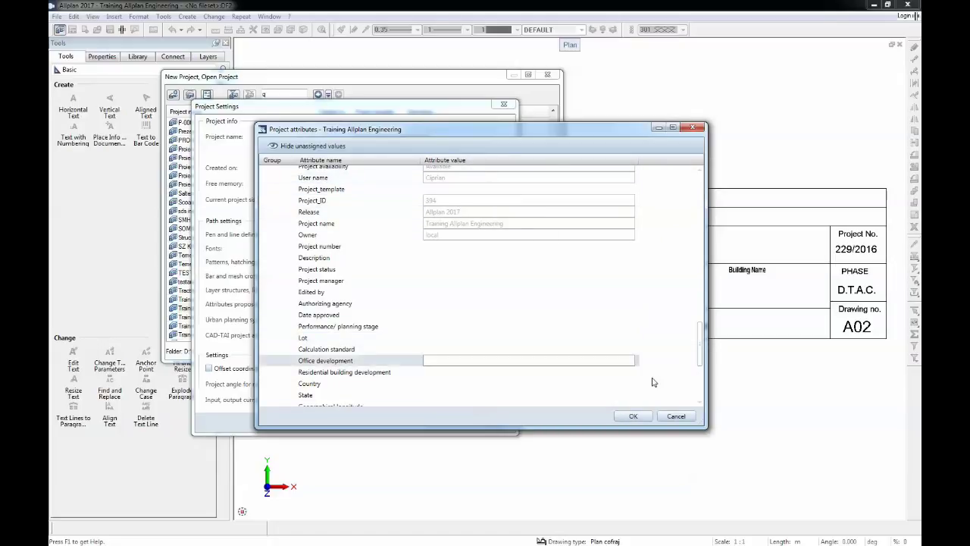
{"action": "left_click", "coordinate": [633, 416]}
Step: Confirm Project Settings and close the project list to return to the drawing
{"action": "left_click", "coordinate": [445, 422]}
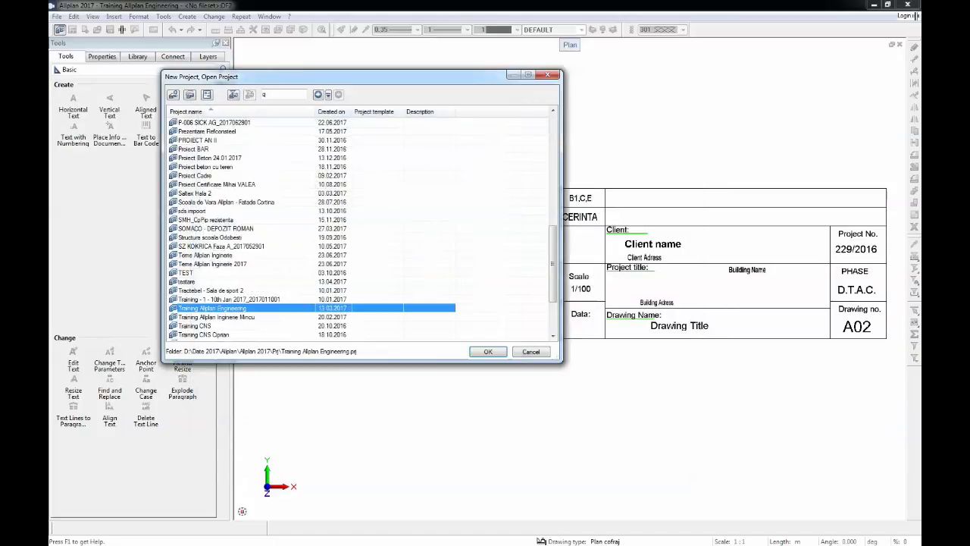
{"action": "left_click", "coordinate": [491, 350]}
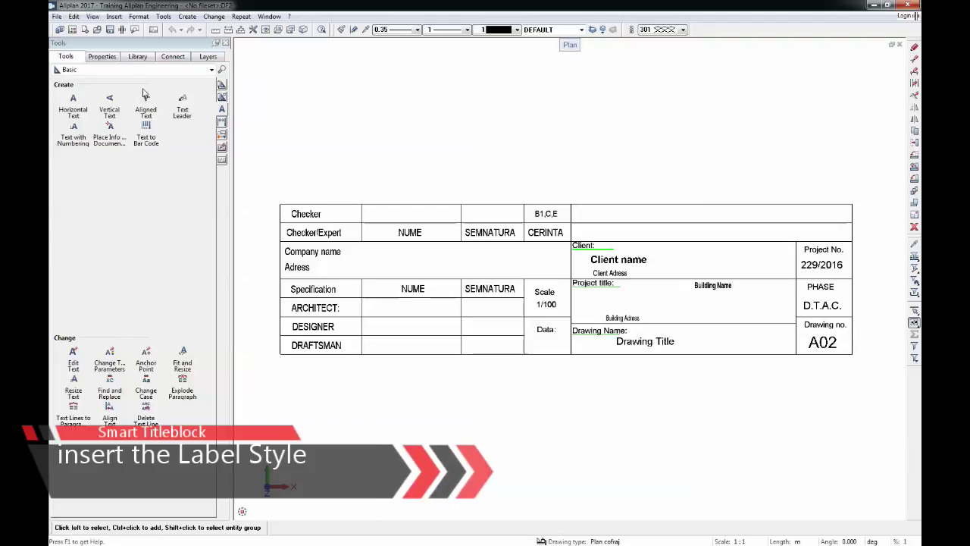
Step: Switch the Tools palette to Bonus Tools and start the Label Style tool
{"action": "left_click", "coordinate": [125, 72]}
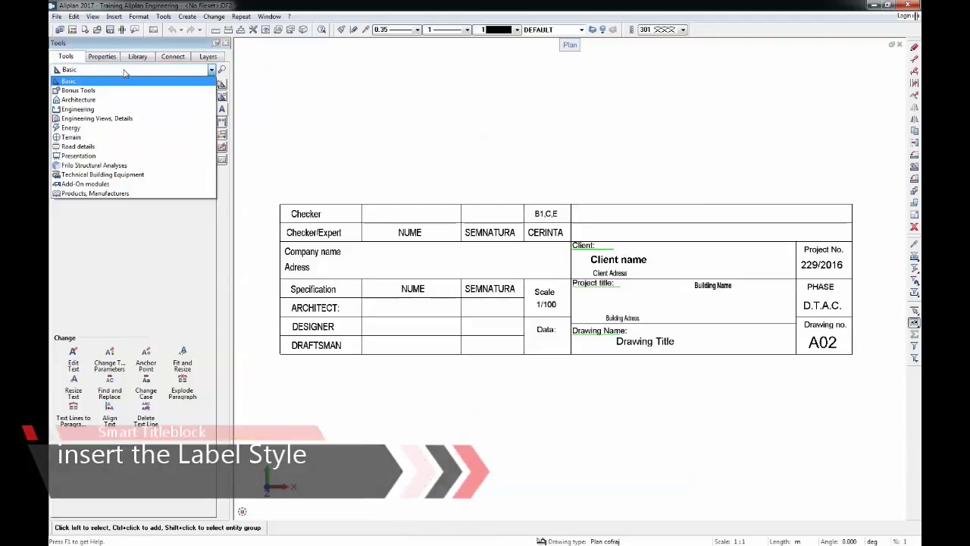
{"action": "left_click", "coordinate": [125, 88]}
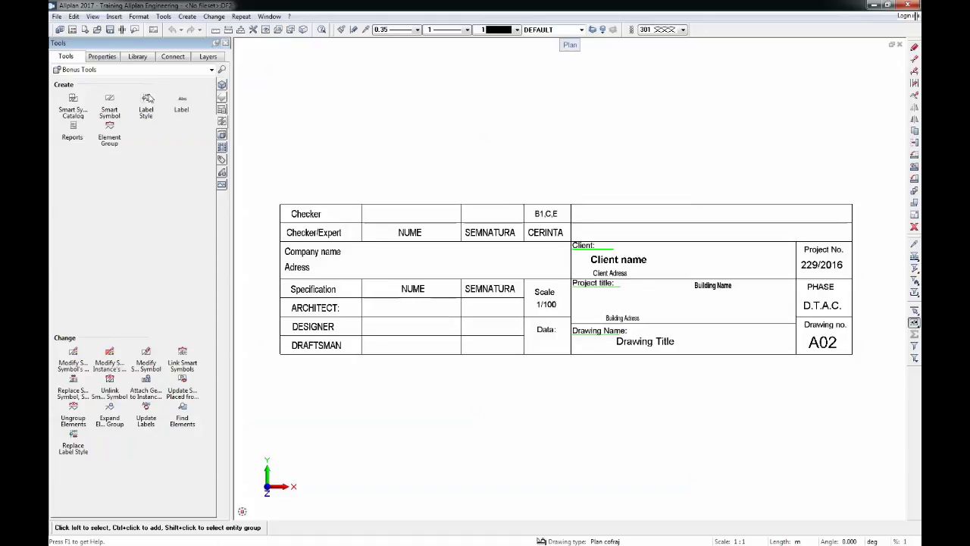
{"action": "left_click", "coordinate": [146, 112]}
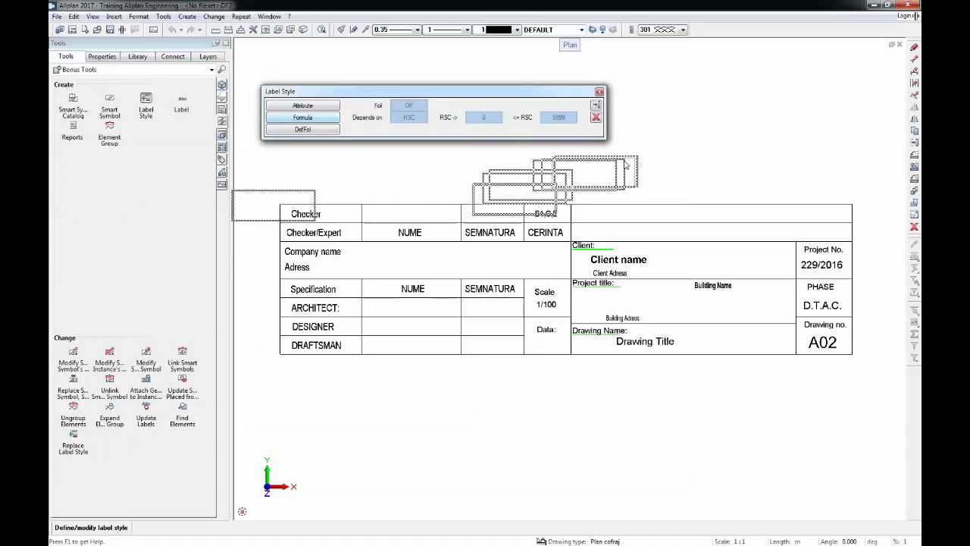
Step: Choose the Architect attribute from the Project category for the label
{"action": "left_click", "coordinate": [306, 107]}
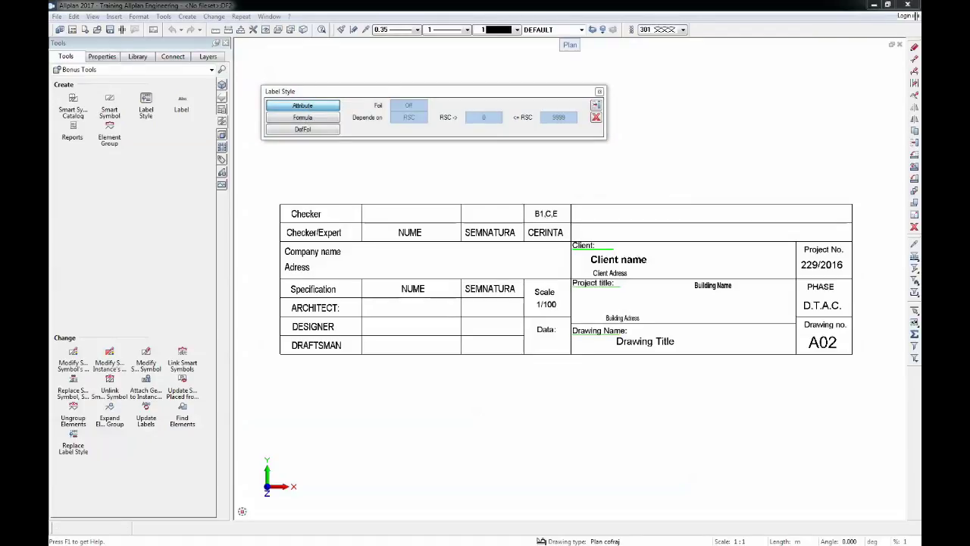
{"action": "scroll", "coordinate": [311, 279], "scroll_direction": "up", "scroll_amount": 1}
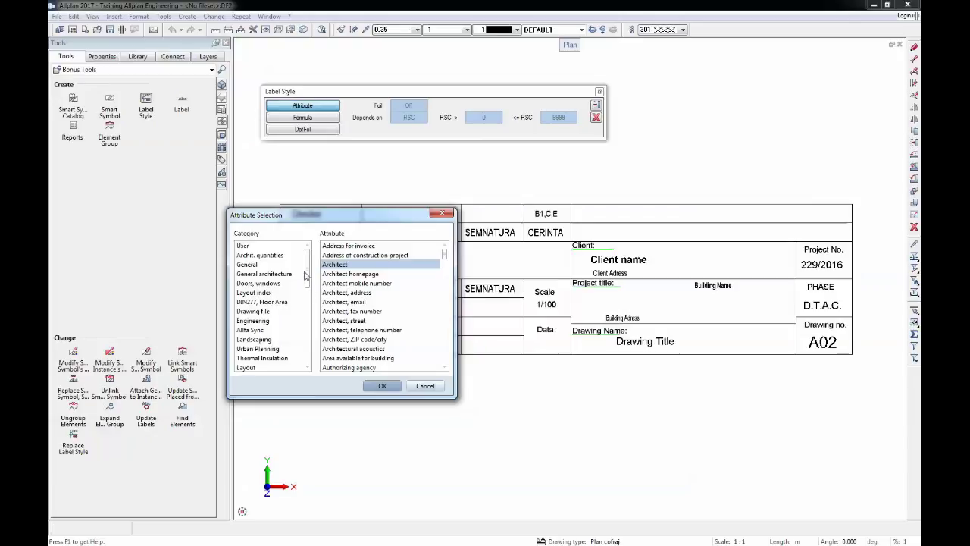
{"action": "scroll", "coordinate": [311, 310], "scroll_direction": "down", "scroll_amount": 5}
{"action": "scroll", "coordinate": [313, 307], "scroll_direction": "up", "scroll_amount": 1}
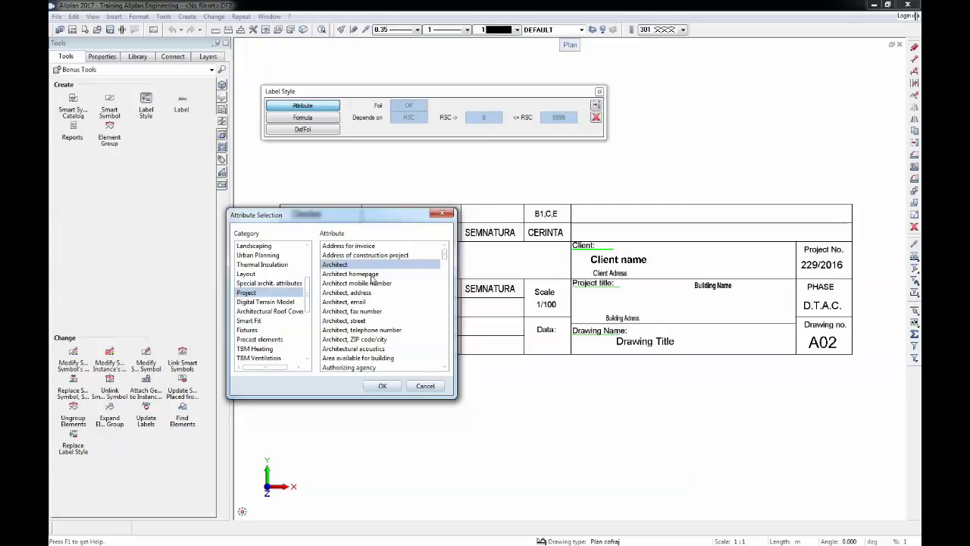
{"action": "left_click", "coordinate": [383, 387]}
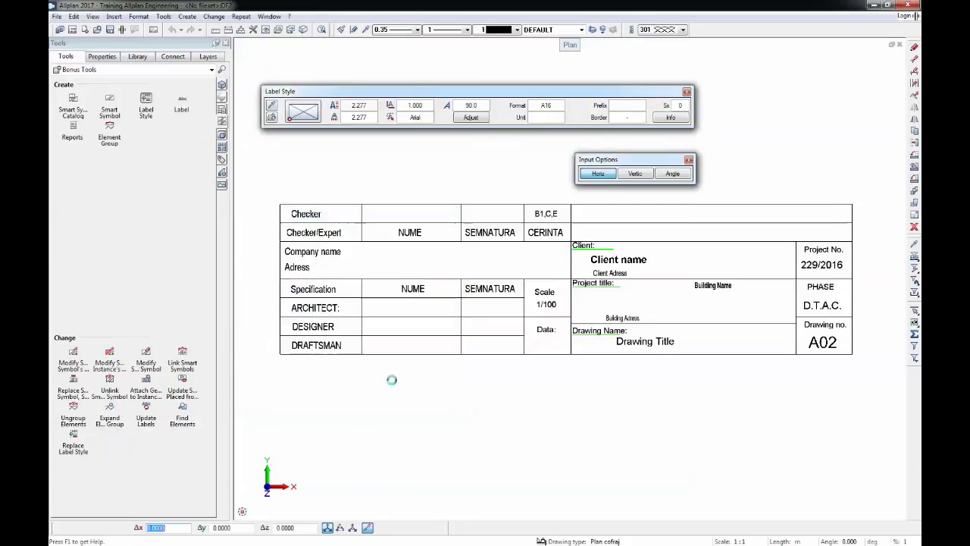
Step: Set the label text height and width to 2.5
{"action": "scroll", "coordinate": [369, 305], "scroll_direction": "up", "scroll_amount": 2}
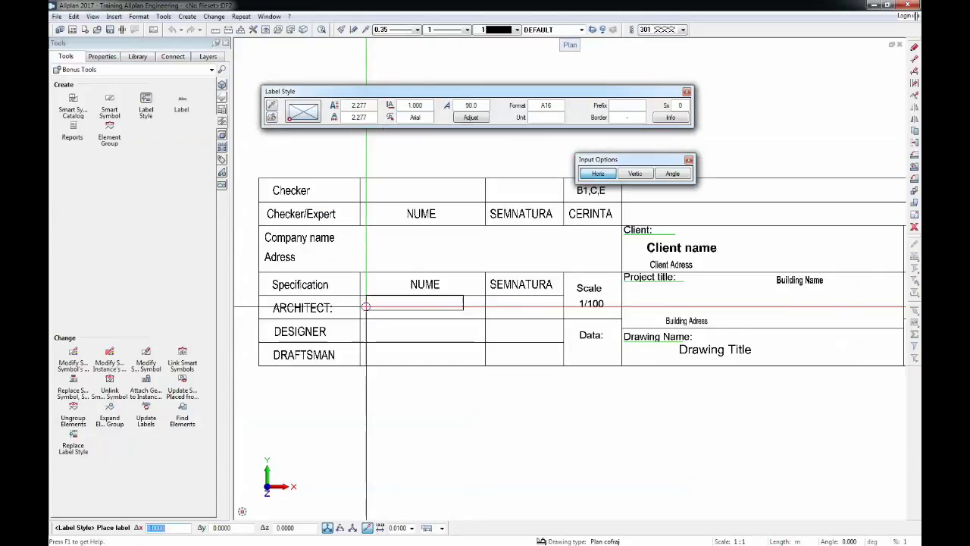
{"action": "left_click", "coordinate": [359, 106]}
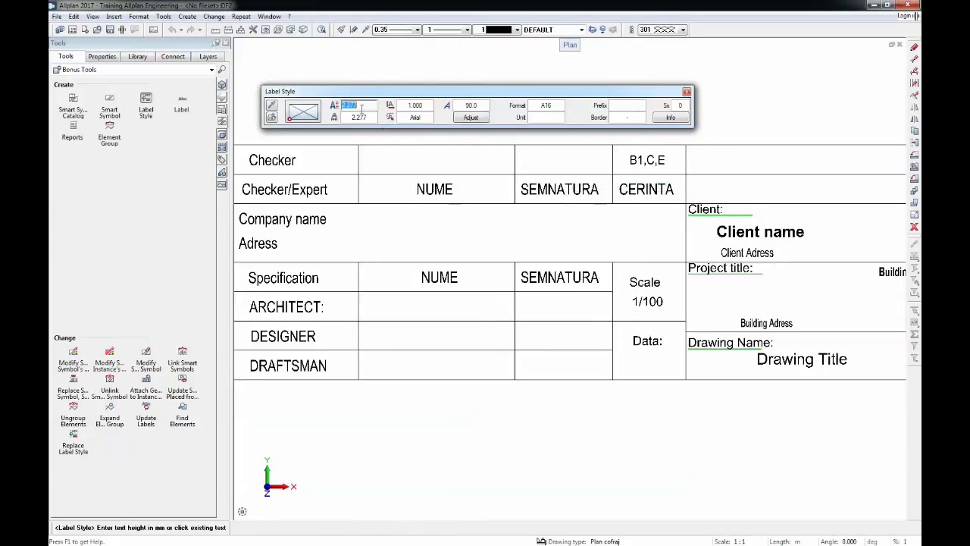
{"action": "type", "text": "2.5"}
{"action": "key", "text": "Return"}
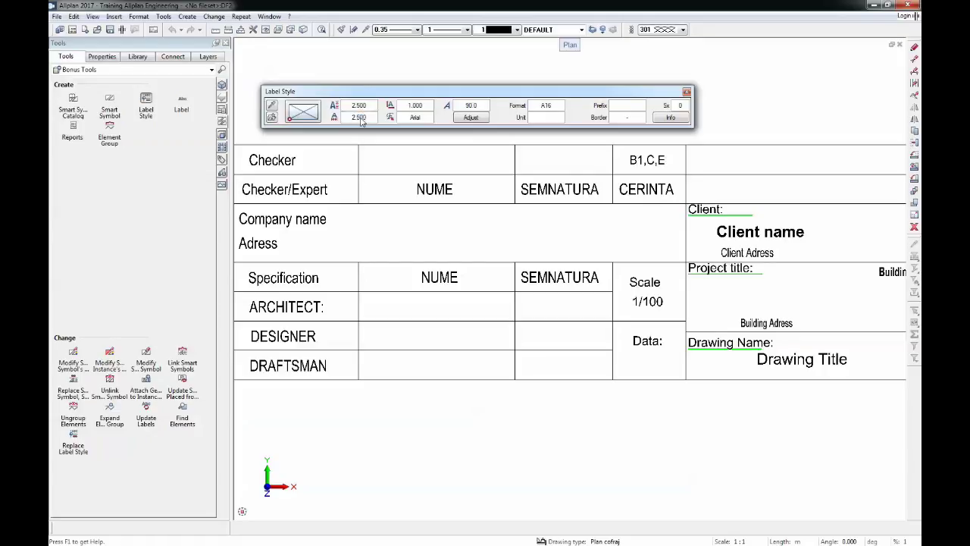
{"action": "type", "text": "2.5"}
{"action": "key", "text": "Return"}
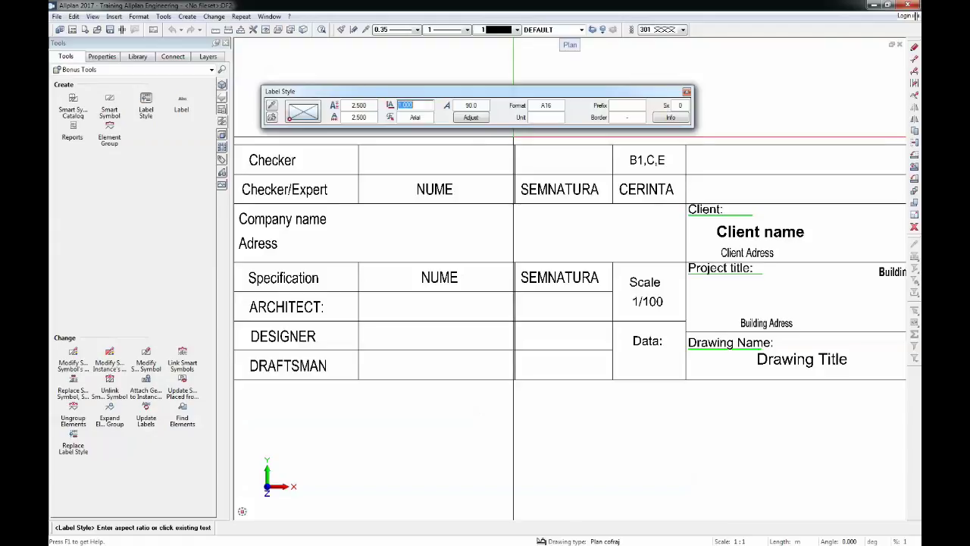
{"action": "key", "text": "Return"}
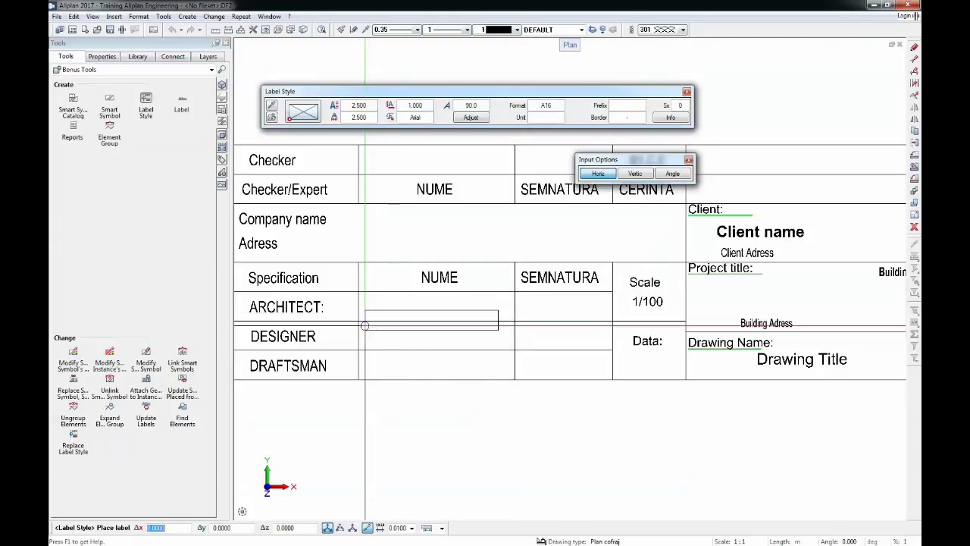
Step: Use format A19 and aspect ratio 1.2, then place the label in the ARCHITECT row
{"action": "left_click", "coordinate": [547, 107]}
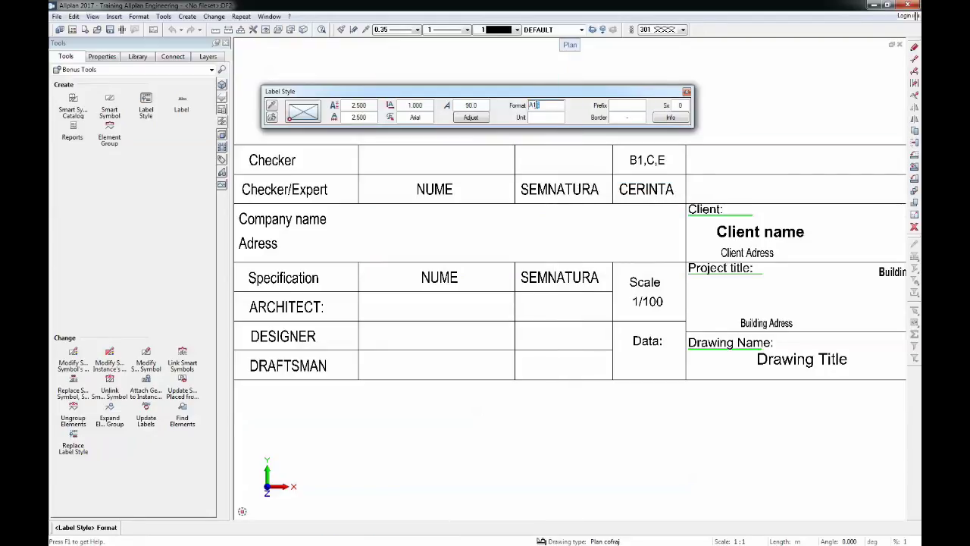
{"action": "key", "text": "Return"}
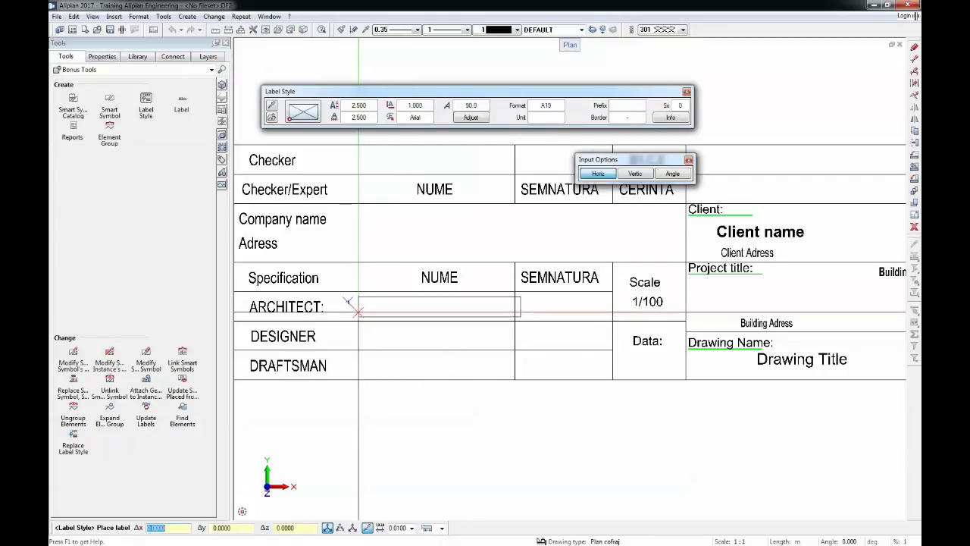
{"action": "left_click", "coordinate": [550, 105]}
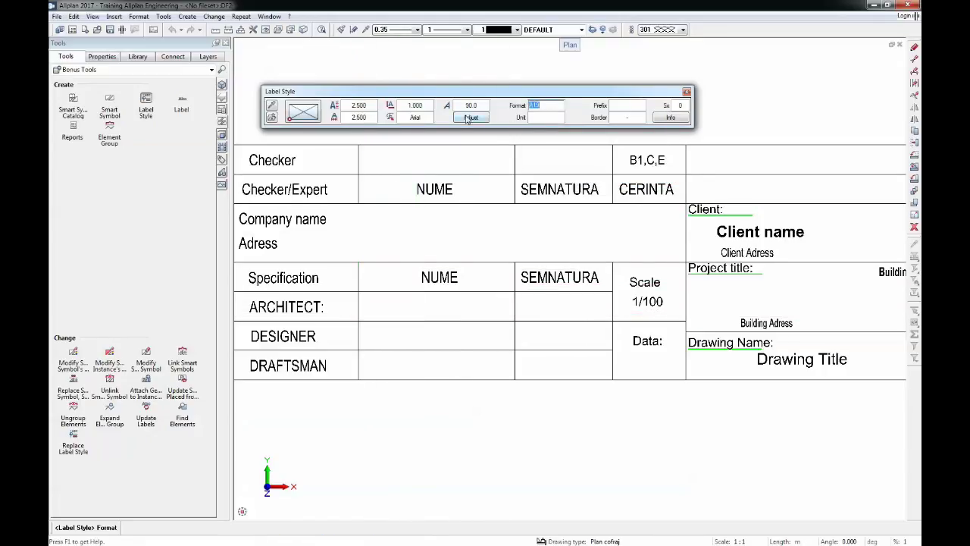
{"action": "left_click", "coordinate": [422, 106]}
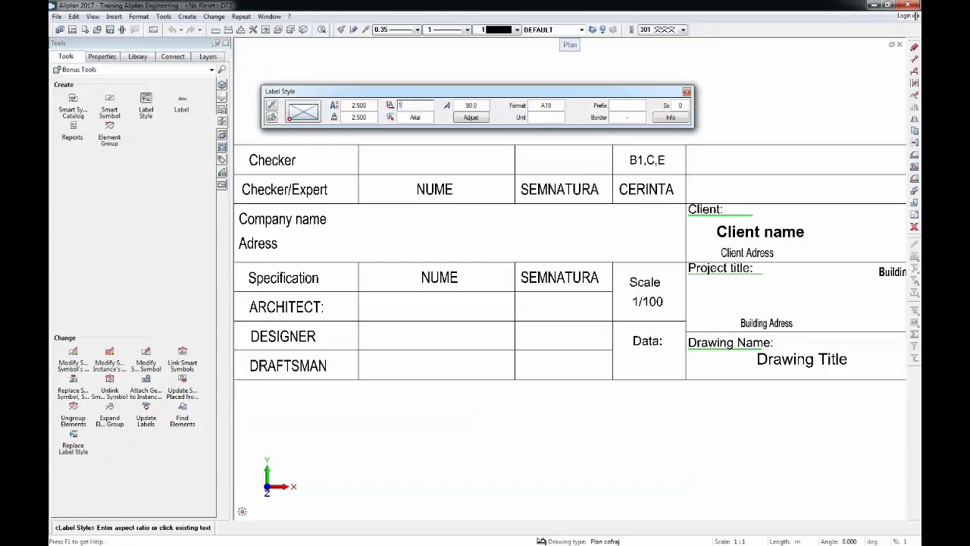
{"action": "type", "text": "1.2"}
{"action": "key", "text": "Return"}
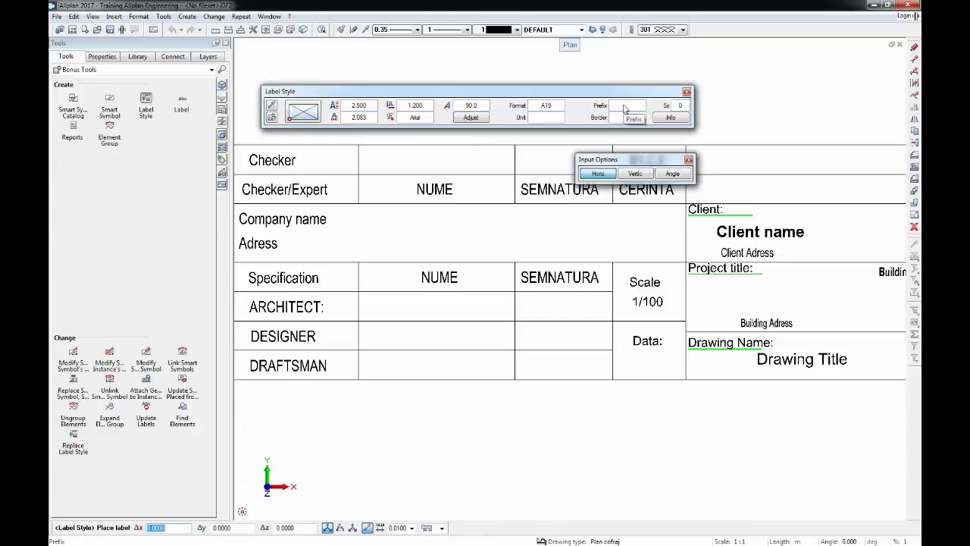
{"action": "left_click", "coordinate": [369, 312]}
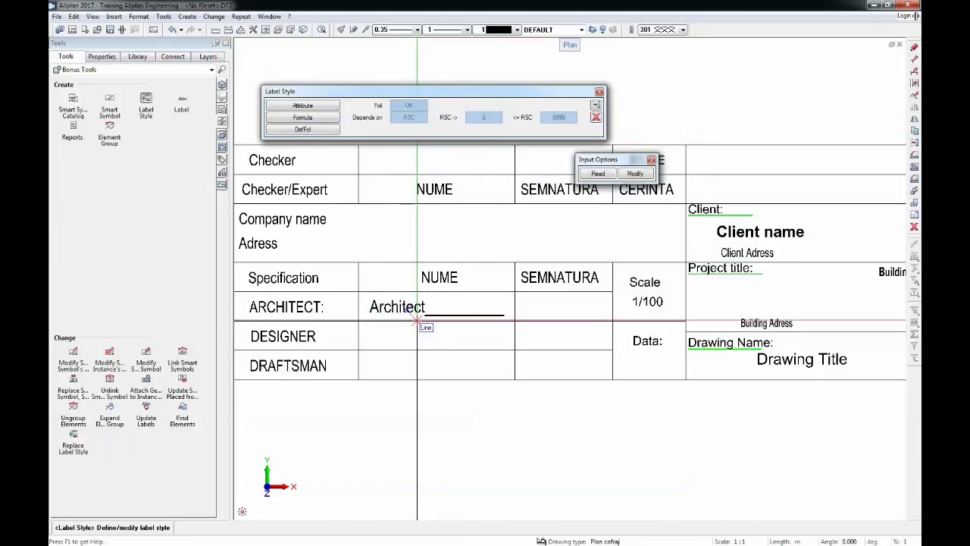
Step: Place a Project > Structural analysis attribute label in the DESIGNER row
{"action": "left_click", "coordinate": [301, 106]}
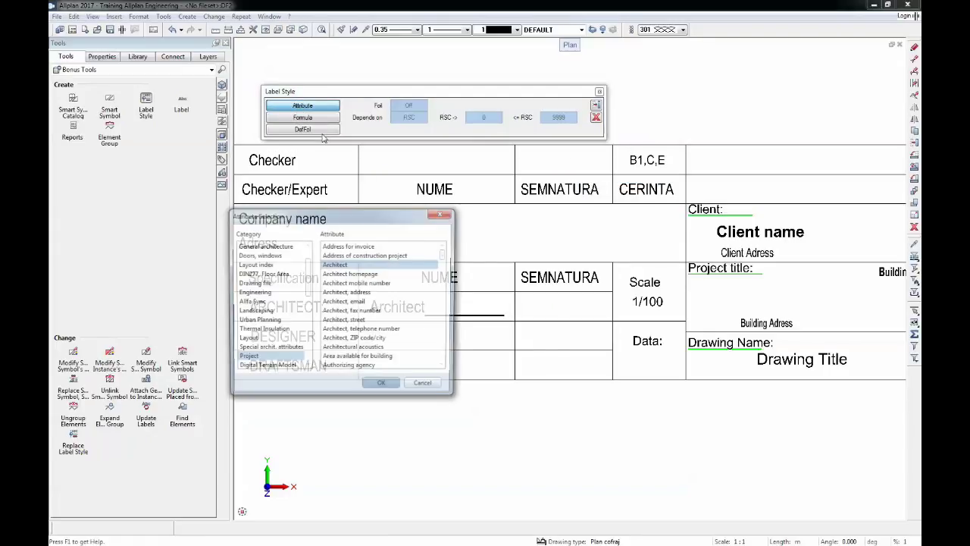
{"action": "left_click_drag", "start_coordinate": [444, 257], "coordinate": [455, 358]}
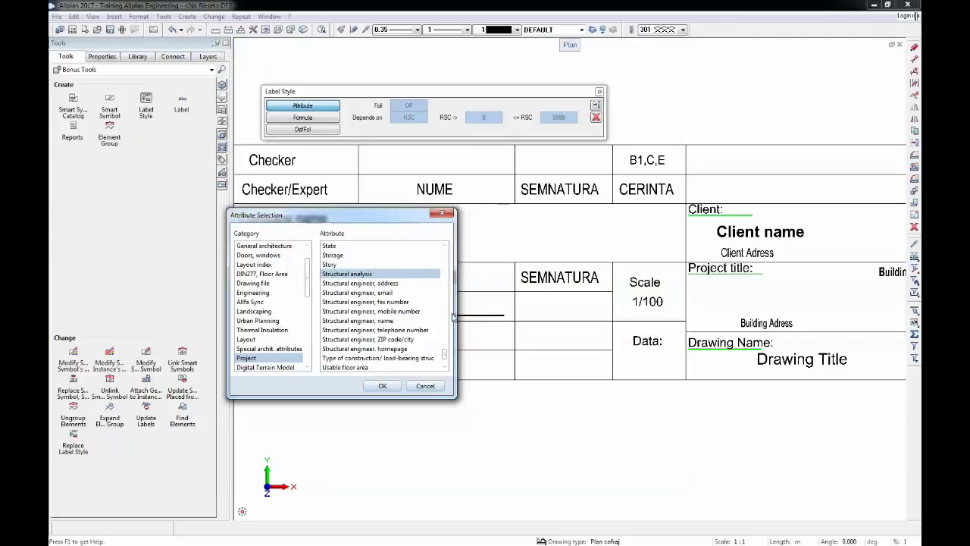
{"action": "left_click", "coordinate": [381, 387]}
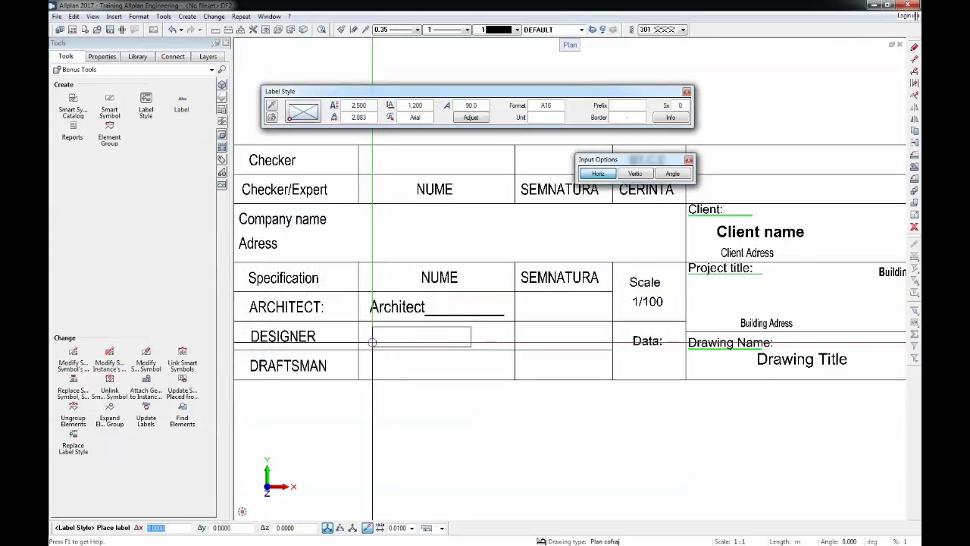
{"action": "left_click", "coordinate": [367, 341]}
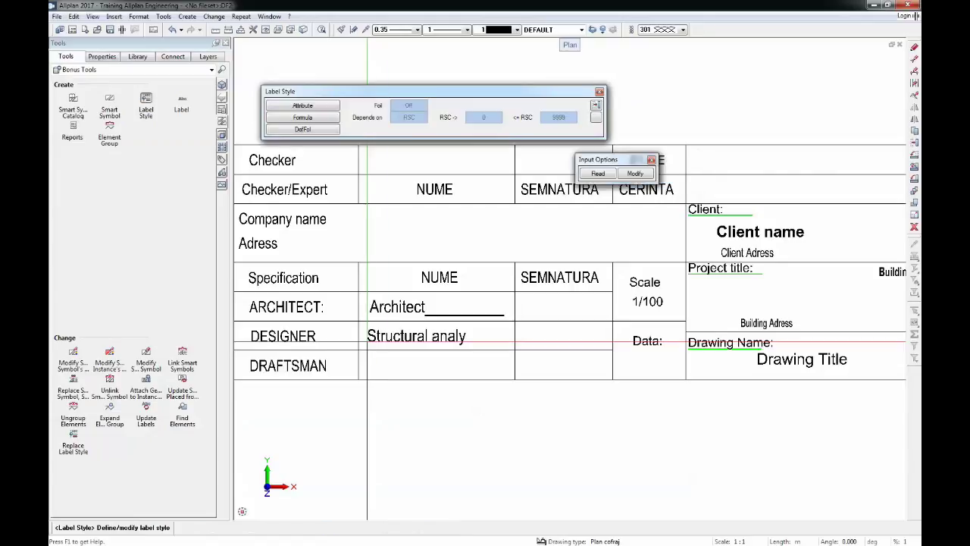
Step: Reopen the project attribute list and browse through the available attributes
{"action": "left_click", "coordinate": [302, 106]}
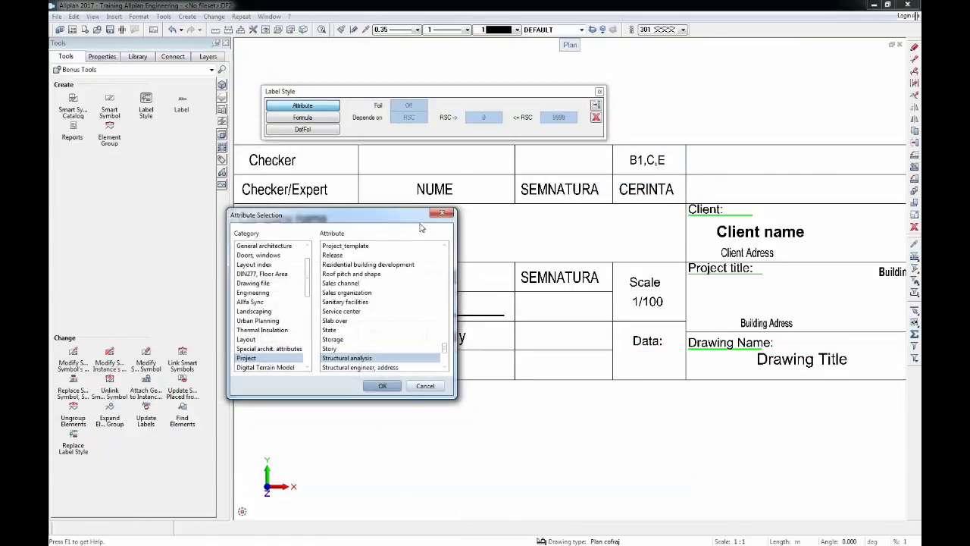
{"action": "scroll", "coordinate": [394, 311], "scroll_direction": "down", "scroll_amount": 5}
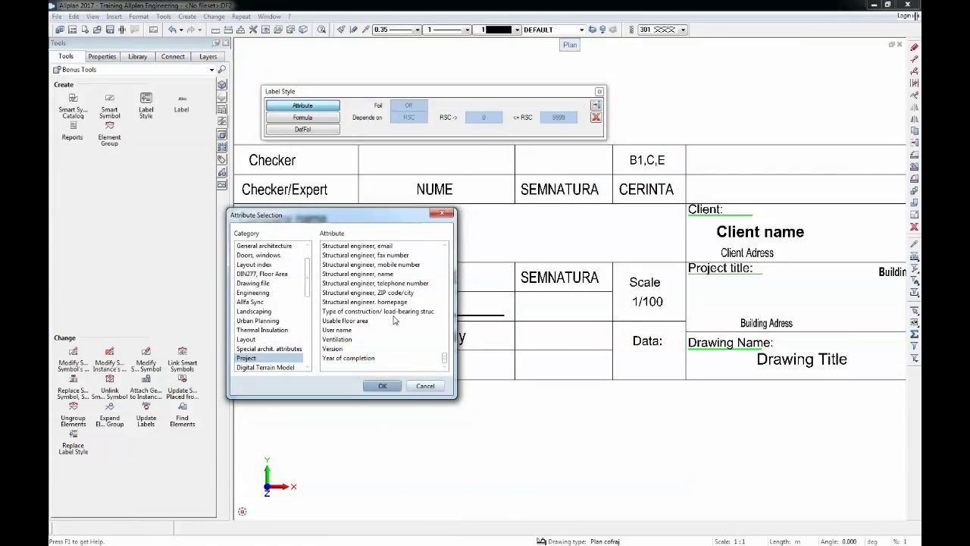
{"action": "scroll", "coordinate": [376, 301], "scroll_direction": "up", "scroll_amount": 7}
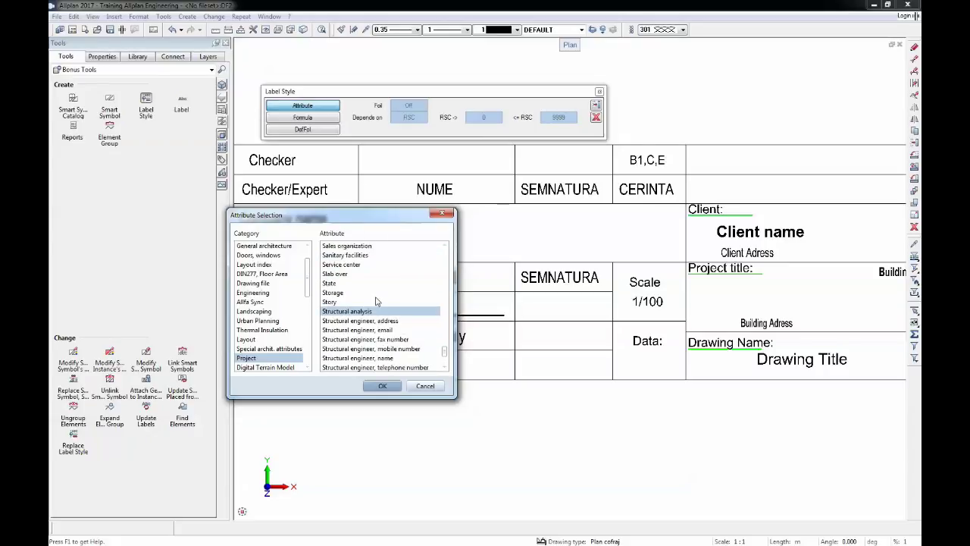
{"action": "scroll", "coordinate": [377, 300], "scroll_direction": "up", "scroll_amount": 8}
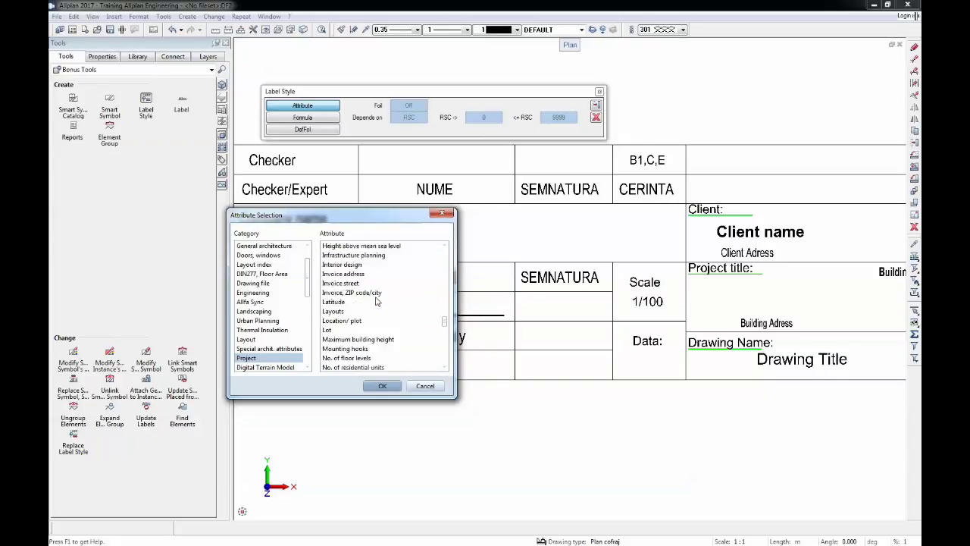
{"action": "scroll", "coordinate": [377, 301], "scroll_direction": "up", "scroll_amount": 5}
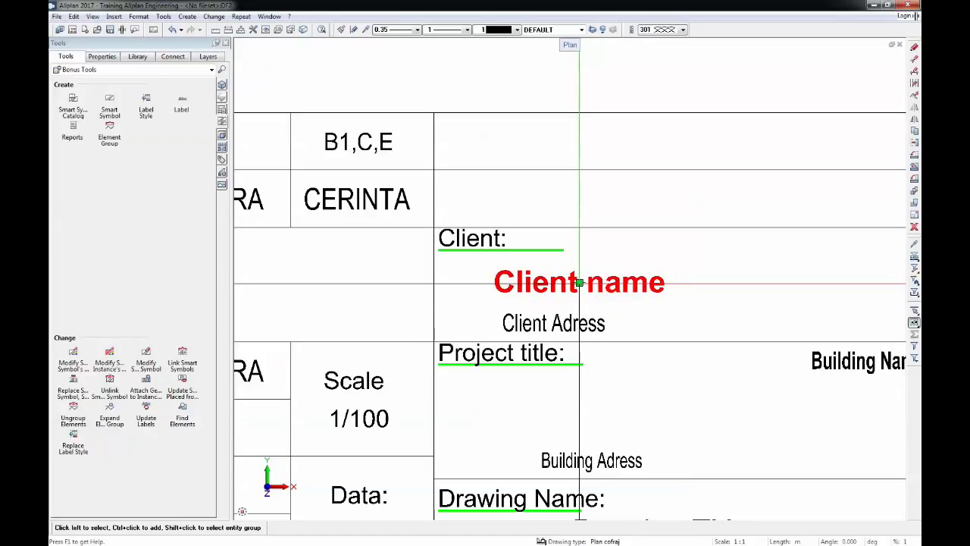
Step: Delete the Client name placeholder and choose the Project > Client attribute for a new label
{"action": "key", "text": "Delete"}
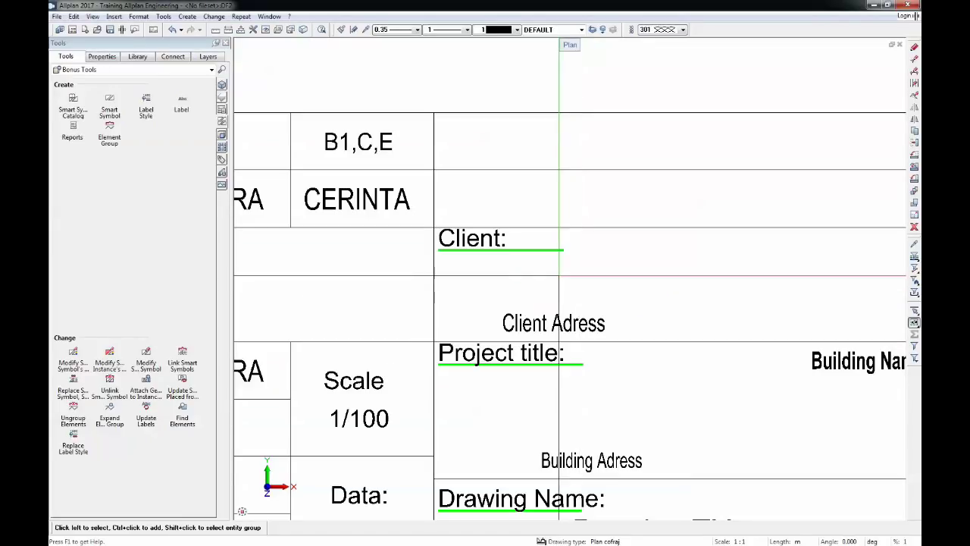
{"action": "left_click", "coordinate": [144, 100]}
{"action": "left_click", "coordinate": [144, 101]}
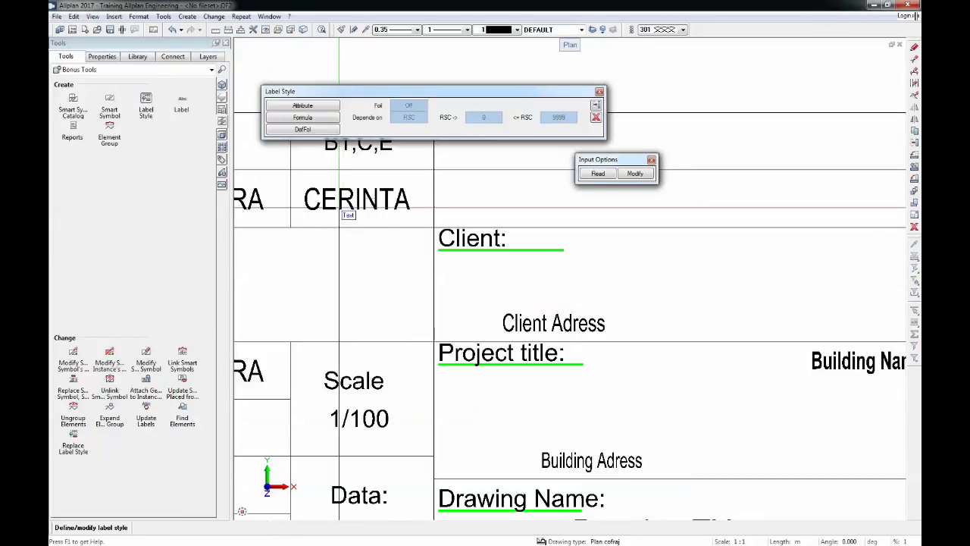
{"action": "left_click", "coordinate": [302, 105]}
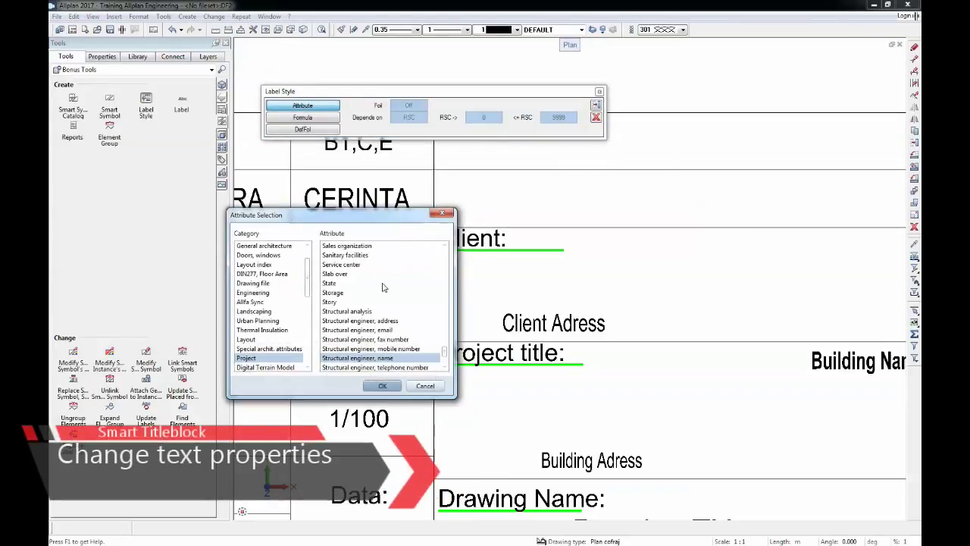
{"action": "key", "text": "c"}
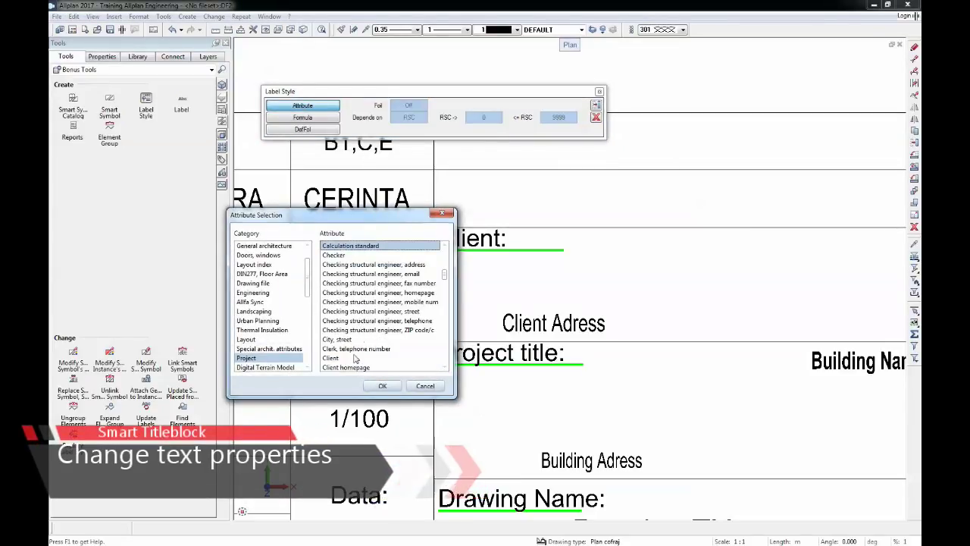
{"action": "left_click", "coordinate": [330, 358]}
{"action": "left_click", "coordinate": [382, 386]}
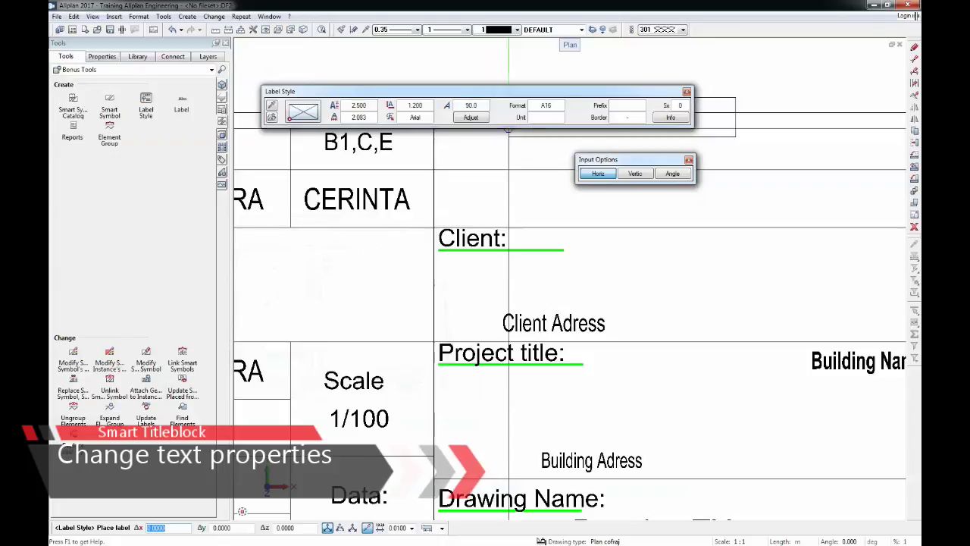
Step: Set the label text height to 3.0 and place it below Client:
{"action": "left_click", "coordinate": [358, 106]}
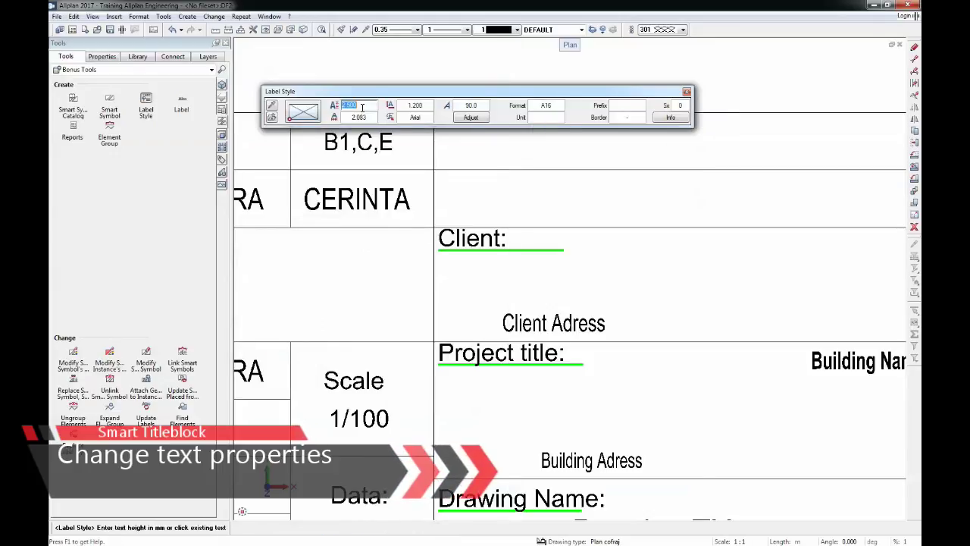
{"action": "type", "text": "3"}
{"action": "key", "text": "Return"}
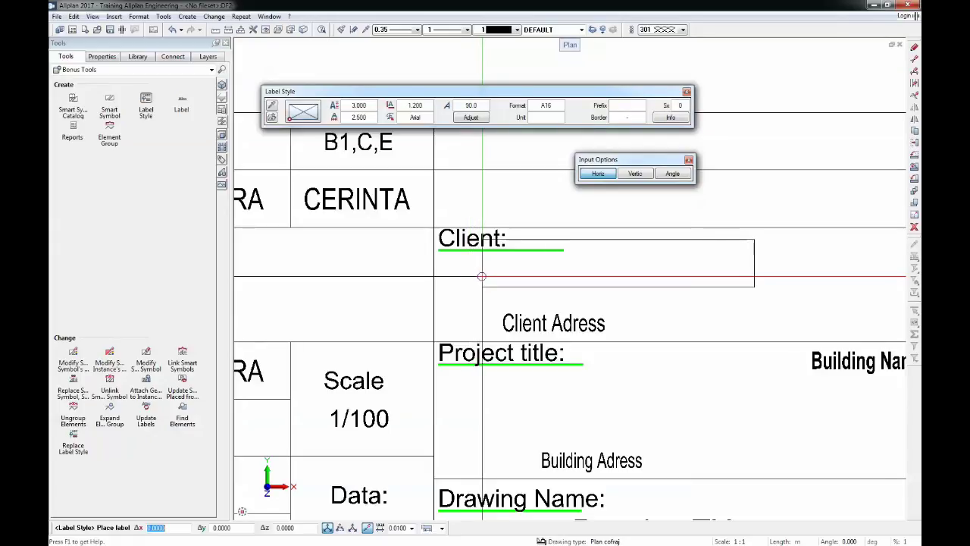
{"action": "left_click", "coordinate": [440, 287]}
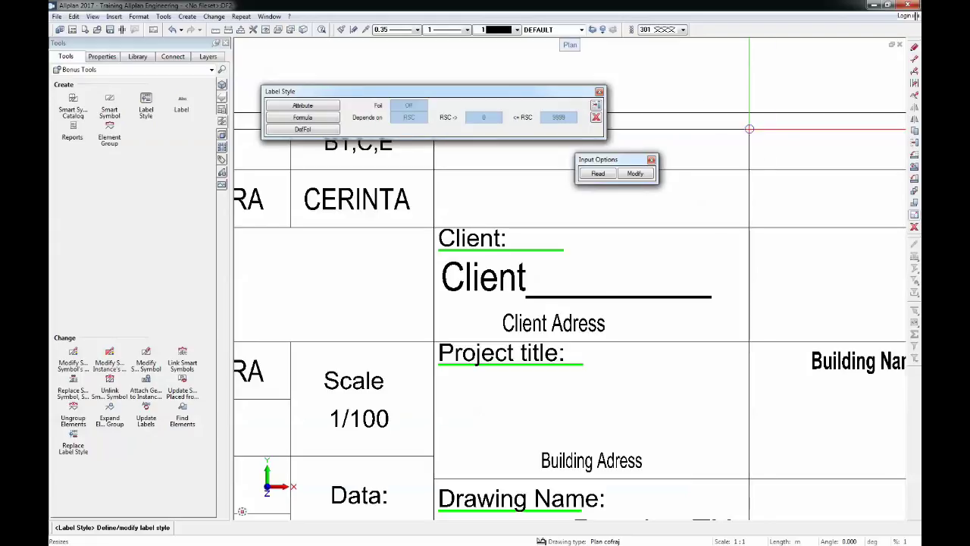
Step: Delete the old Client Adress text from the title block
{"action": "key", "text": "Escape"}
{"action": "left_click", "coordinate": [914, 227]}
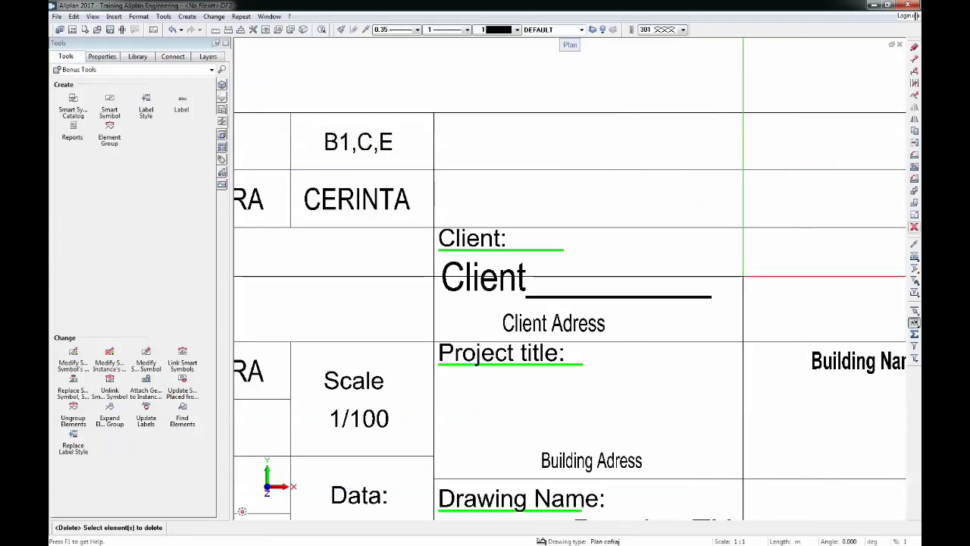
{"action": "left_click", "coordinate": [605, 322]}
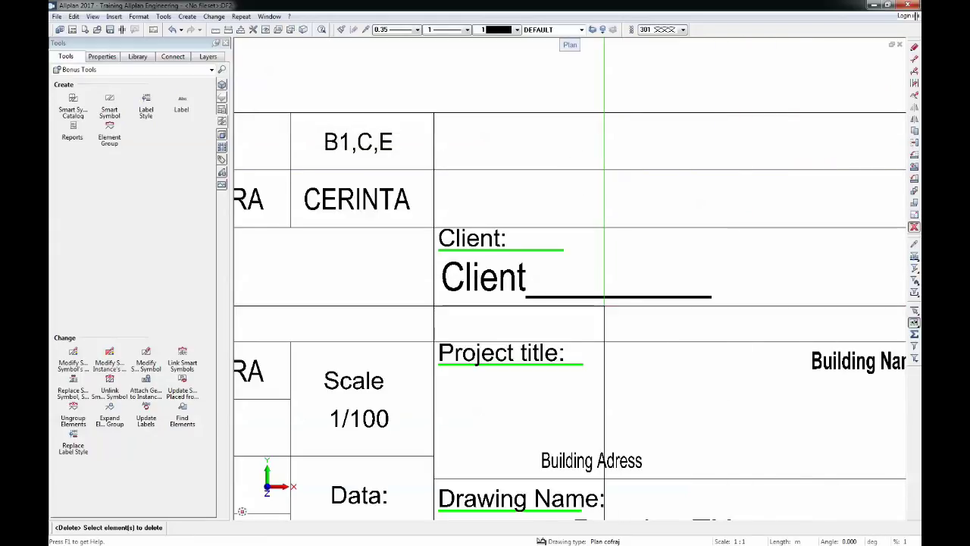
Step: Place a Client, address attribute label under Client in the title block
{"action": "left_click", "coordinate": [146, 99]}
{"action": "left_click", "coordinate": [283, 106]}
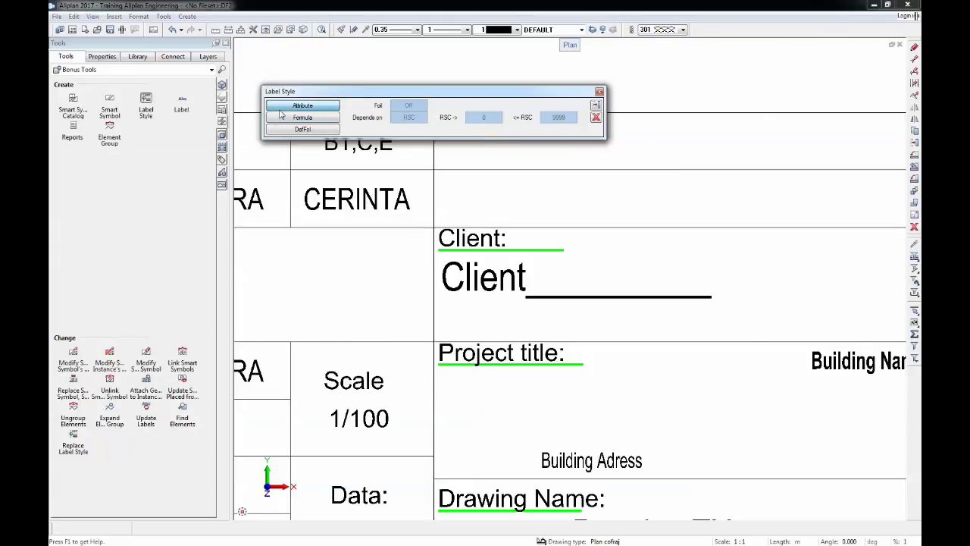
{"action": "scroll", "coordinate": [372, 333], "scroll_direction": "down", "scroll_amount": 1}
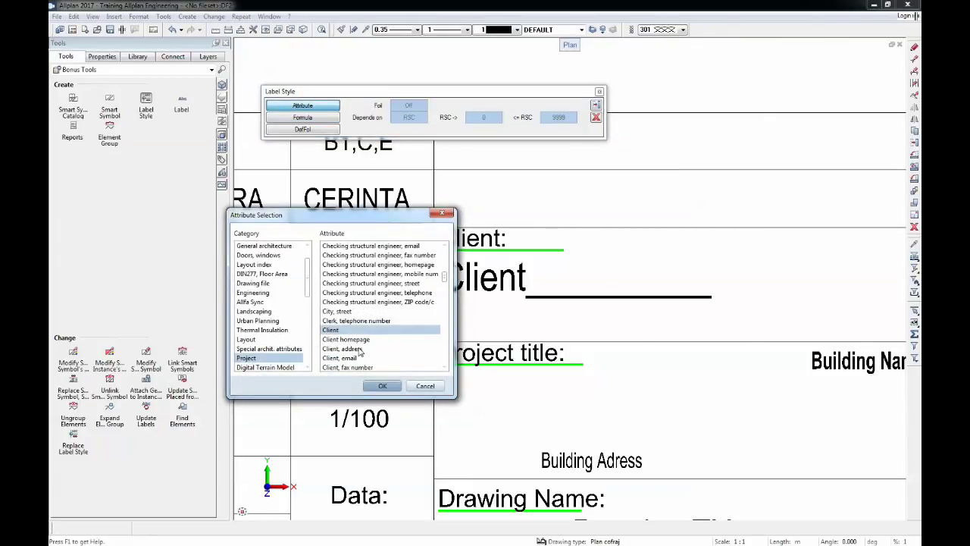
{"action": "left_click", "coordinate": [382, 386]}
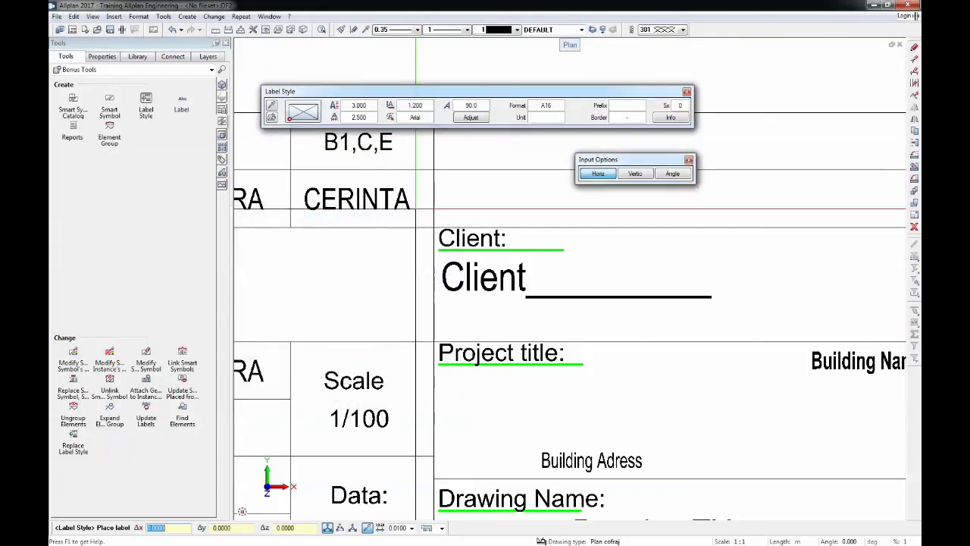
{"action": "left_click", "coordinate": [359, 106]}
{"action": "key", "text": "Return"}
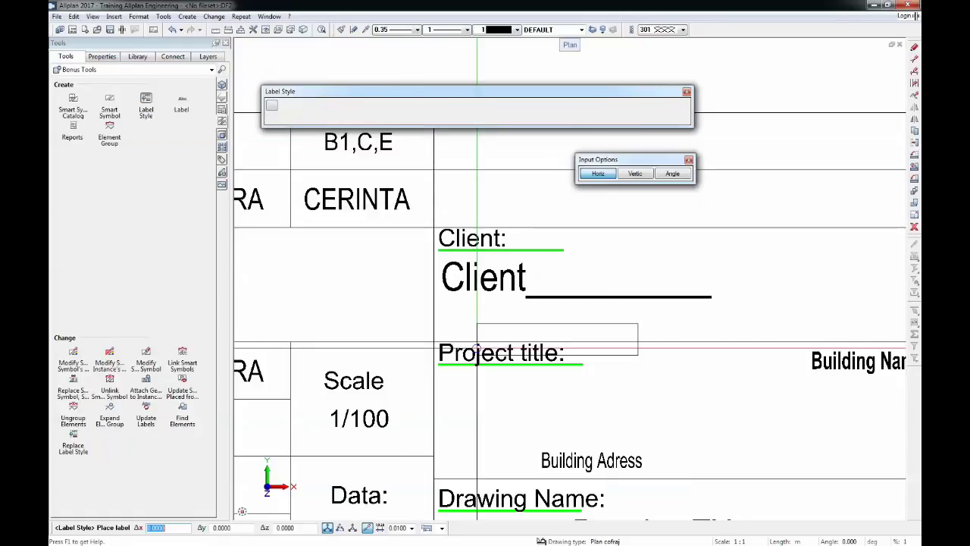
{"action": "left_click", "coordinate": [444, 331]}
{"action": "scroll", "coordinate": [440, 307], "scroll_direction": "down", "scroll_amount": 2}
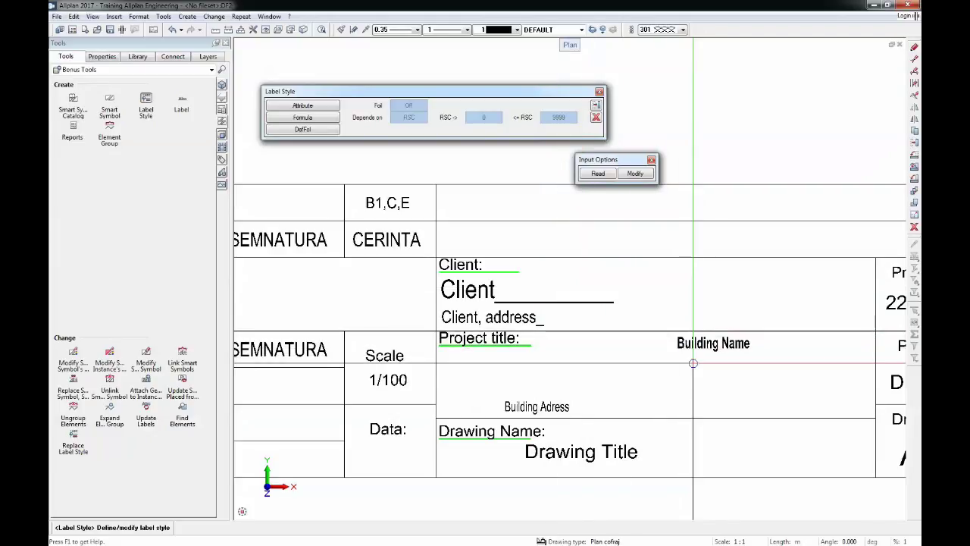
{"action": "left_click", "coordinate": [578, 407]}
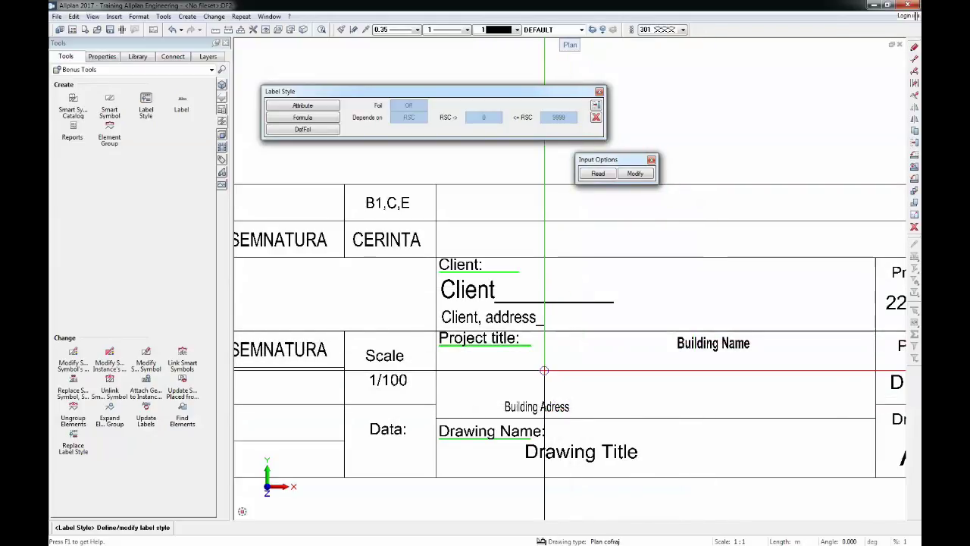
{"action": "scroll", "coordinate": [546, 401], "scroll_direction": "down", "scroll_amount": 1}
Step: Add a Contract number attribute label with format A10 in the Project No. cell
{"action": "key", "text": "Escape"}
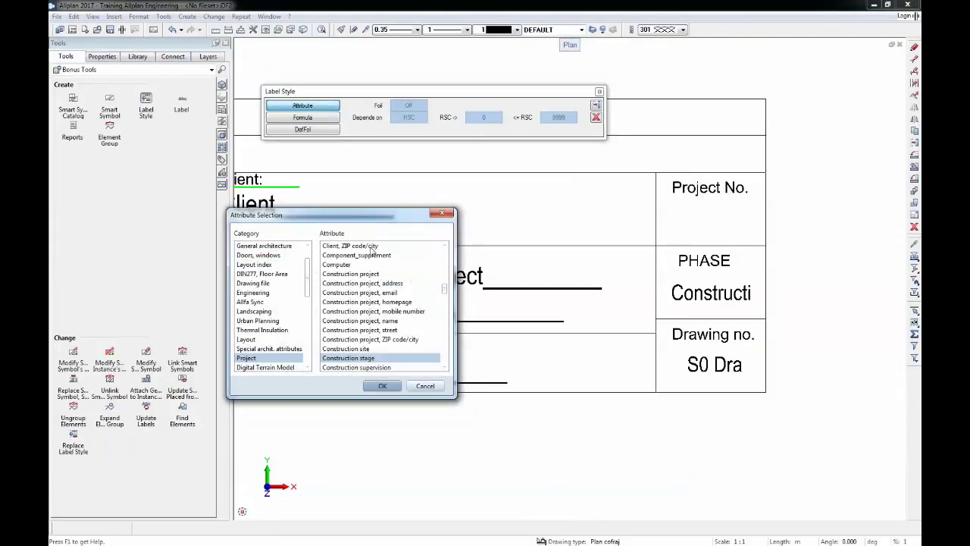
{"action": "scroll", "coordinate": [402, 288], "scroll_direction": "down", "scroll_amount": 1}
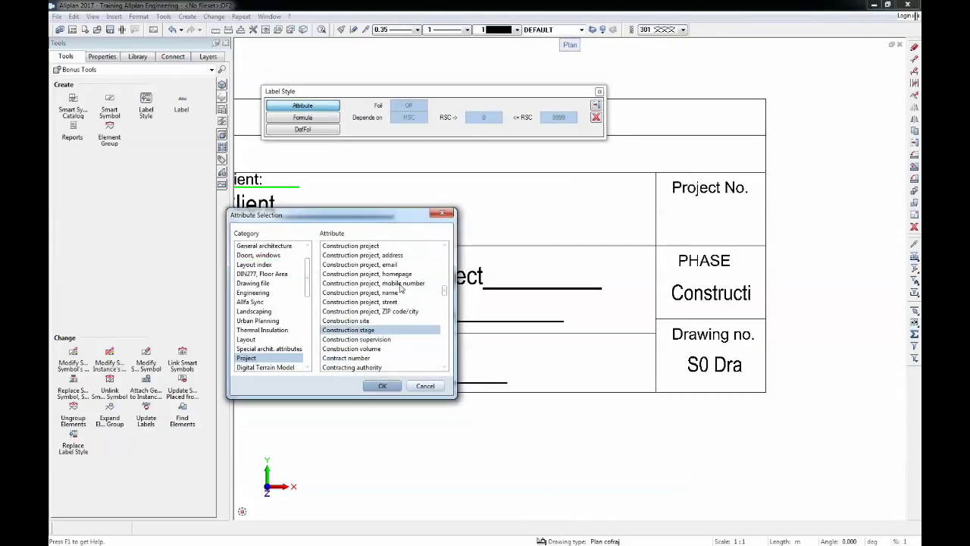
{"action": "left_click", "coordinate": [373, 365]}
{"action": "left_click", "coordinate": [382, 385]}
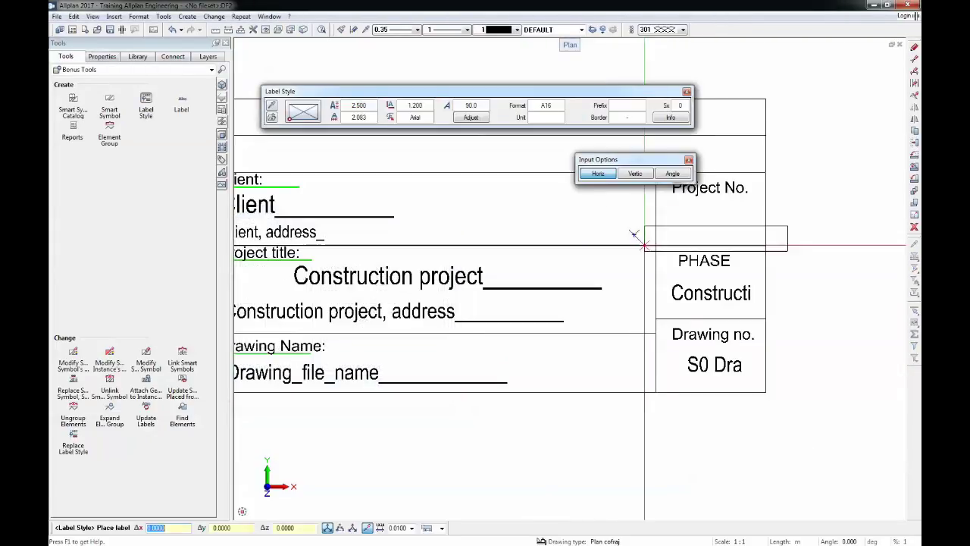
{"action": "left_click", "coordinate": [551, 106]}
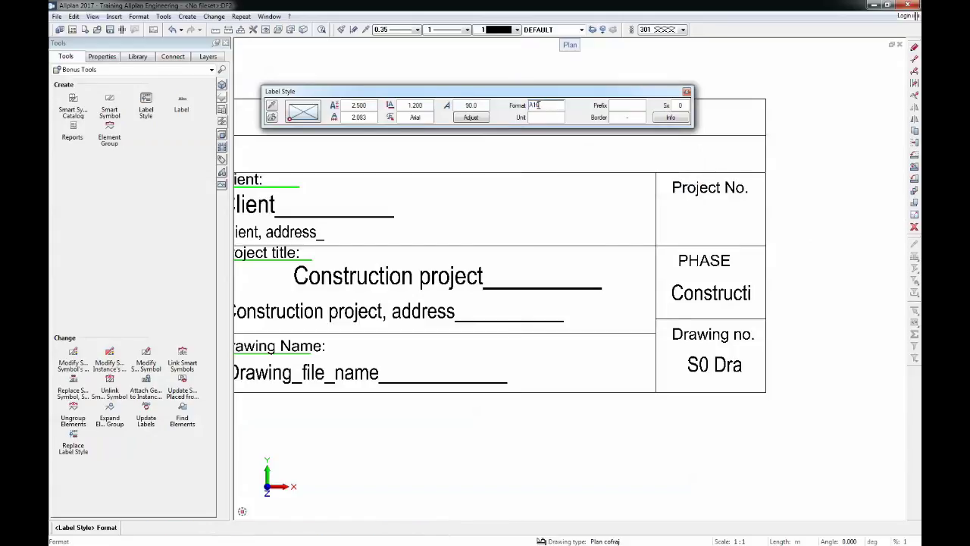
{"action": "key", "text": "Return"}
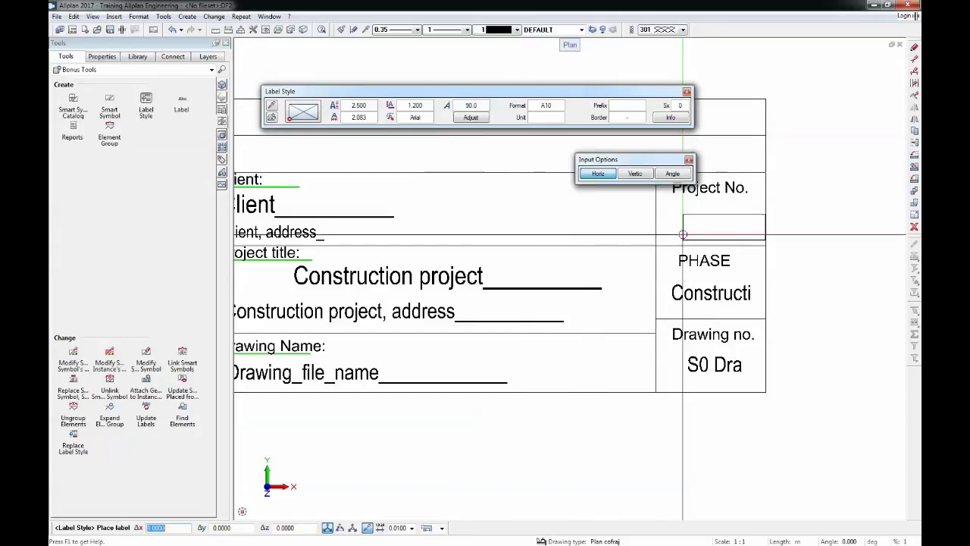
{"action": "scroll", "coordinate": [666, 225], "scroll_direction": "down", "scroll_amount": 3}
{"action": "left_click", "coordinate": [658, 226]}
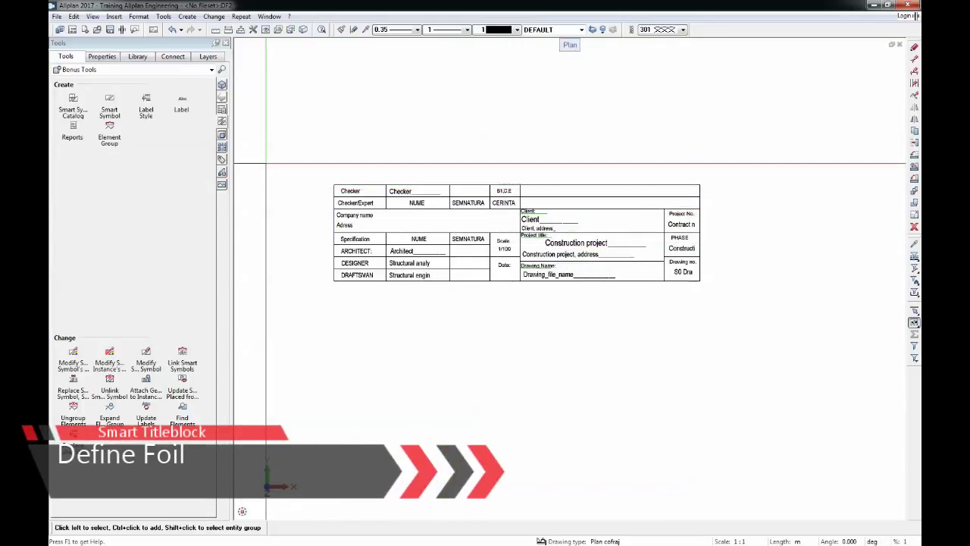
{"action": "scroll", "coordinate": [266, 137], "scroll_direction": "up", "scroll_amount": 1}
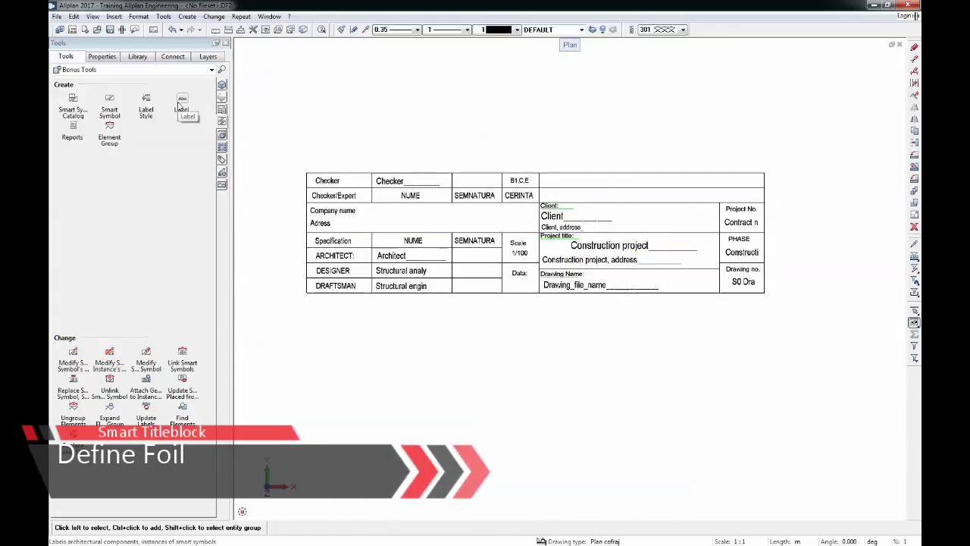
Step: Define the label style from the whole title block, using its bottom-right corner as reference point
{"action": "left_click", "coordinate": [145, 106]}
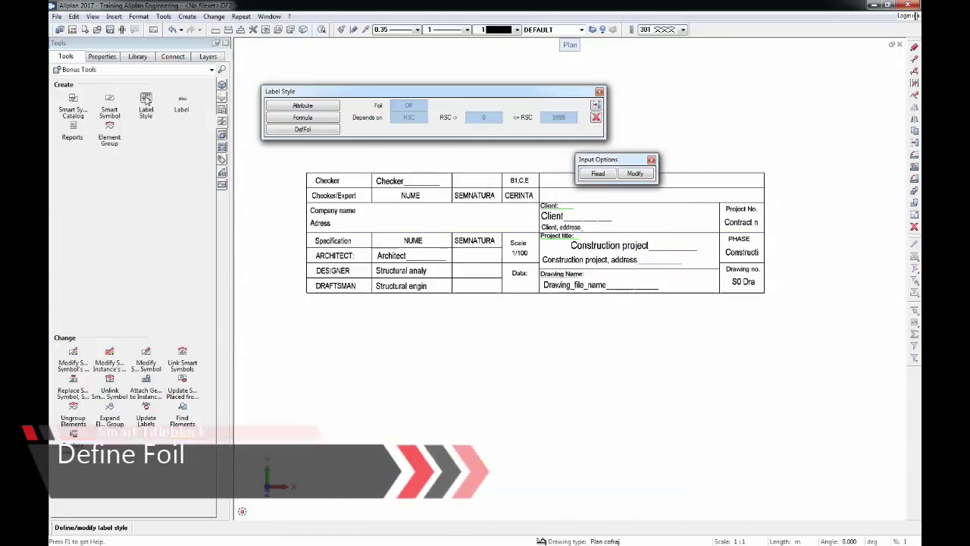
{"action": "left_click", "coordinate": [318, 129]}
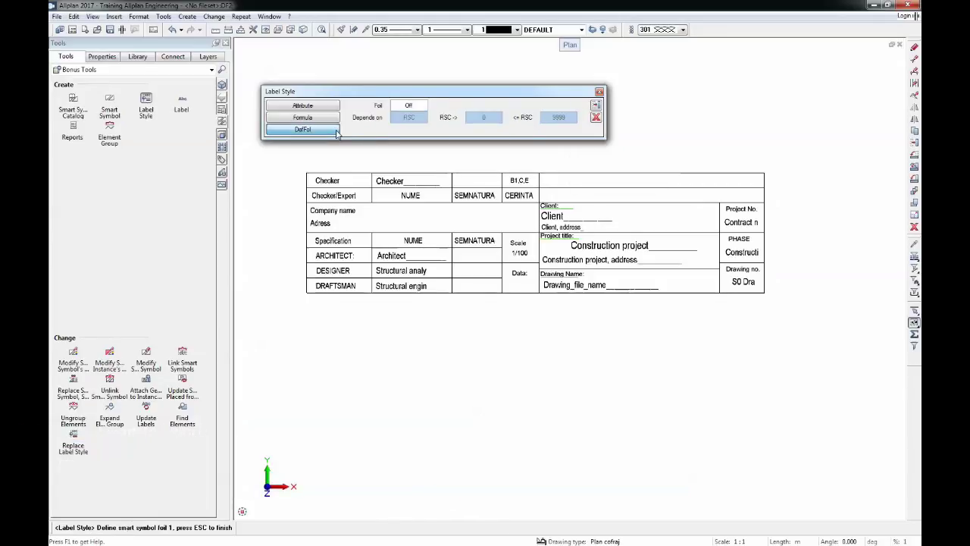
{"action": "left_click_drag", "start_coordinate": [284, 160], "coordinate": [777, 302]}
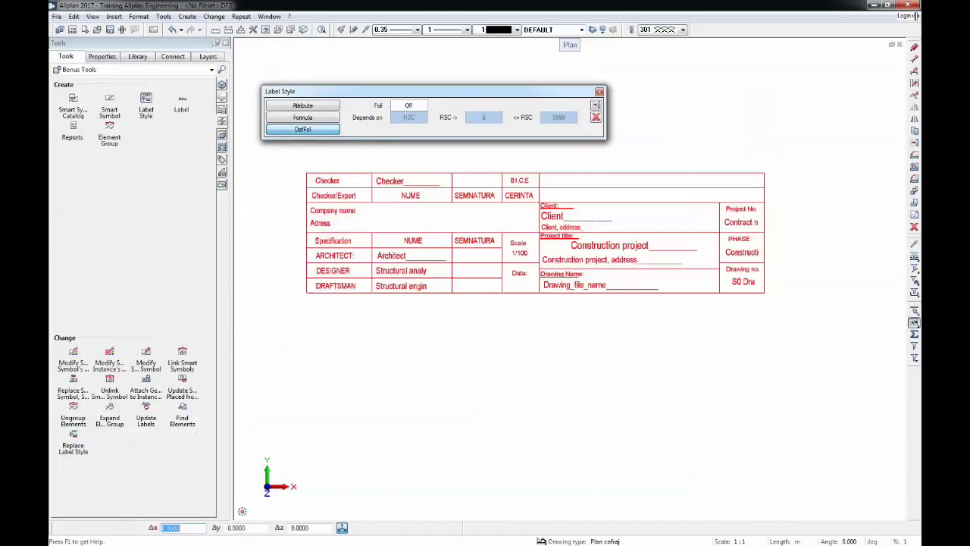
{"action": "scroll", "coordinate": [785, 312], "scroll_direction": "up", "scroll_amount": 4}
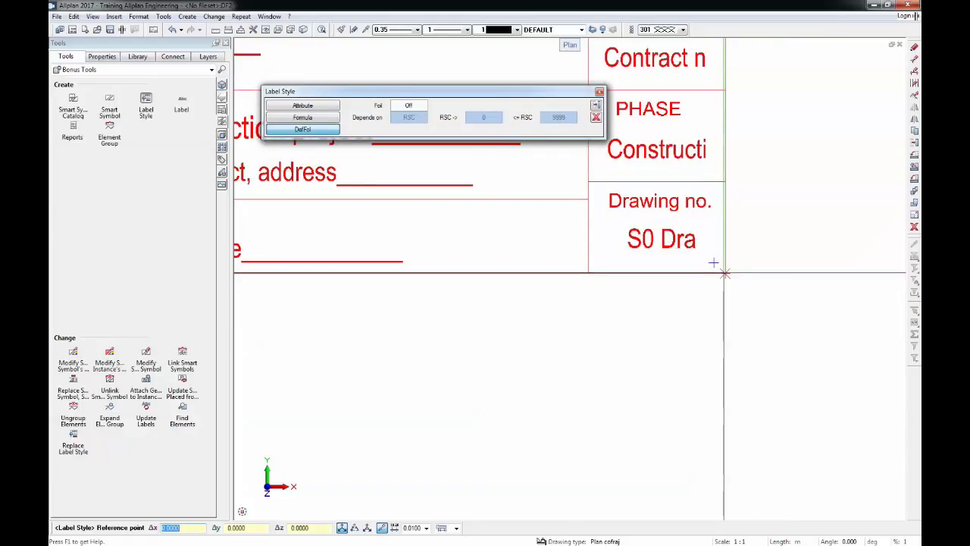
{"action": "left_click", "coordinate": [724, 273]}
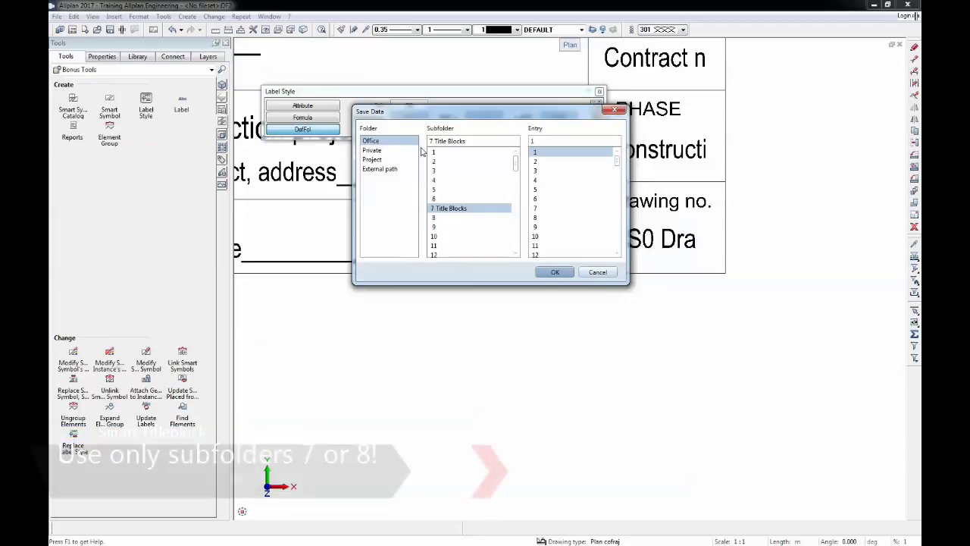
Step: Store the style in Office > 7 Title Blocks as entry 1, Personal Titleblock
{"action": "double_click", "coordinate": [450, 209]}
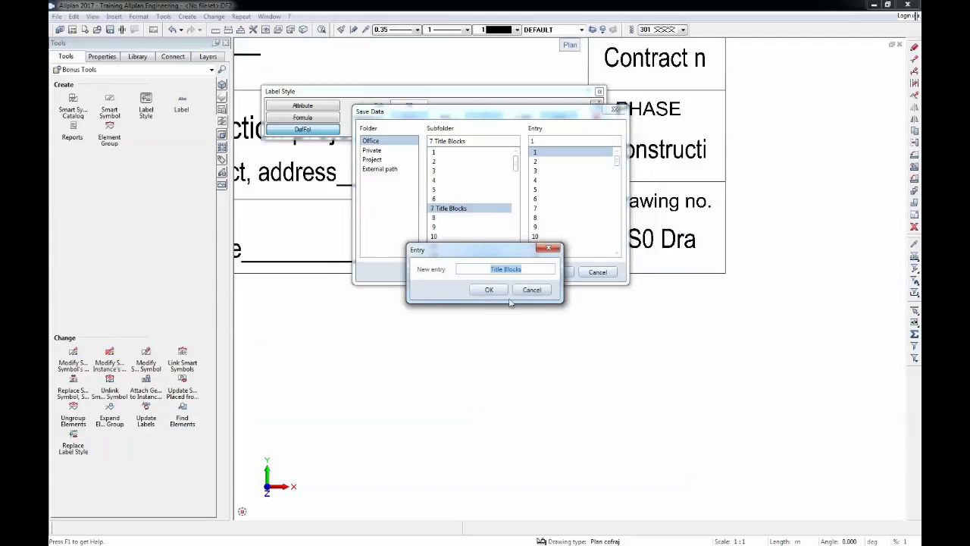
{"action": "left_click", "coordinate": [492, 293]}
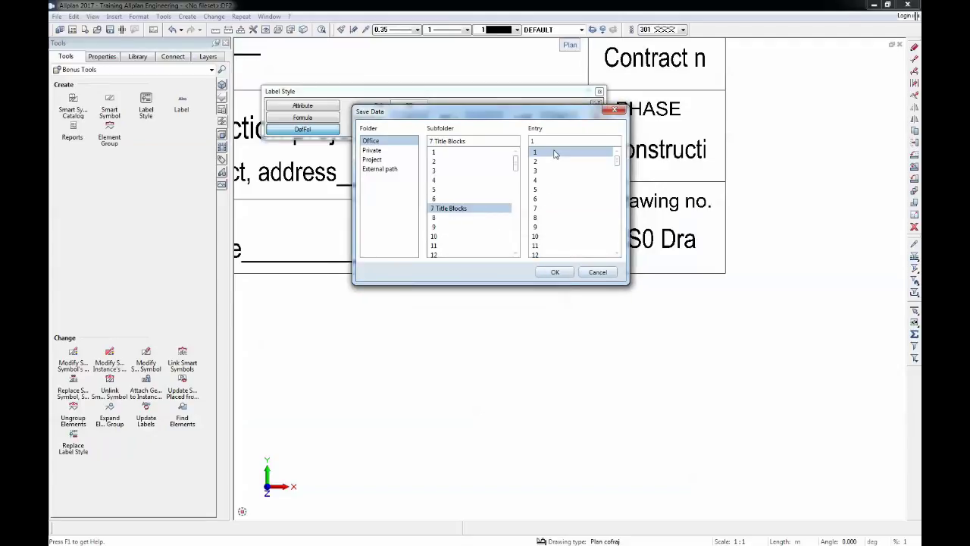
{"action": "double_click", "coordinate": [554, 154]}
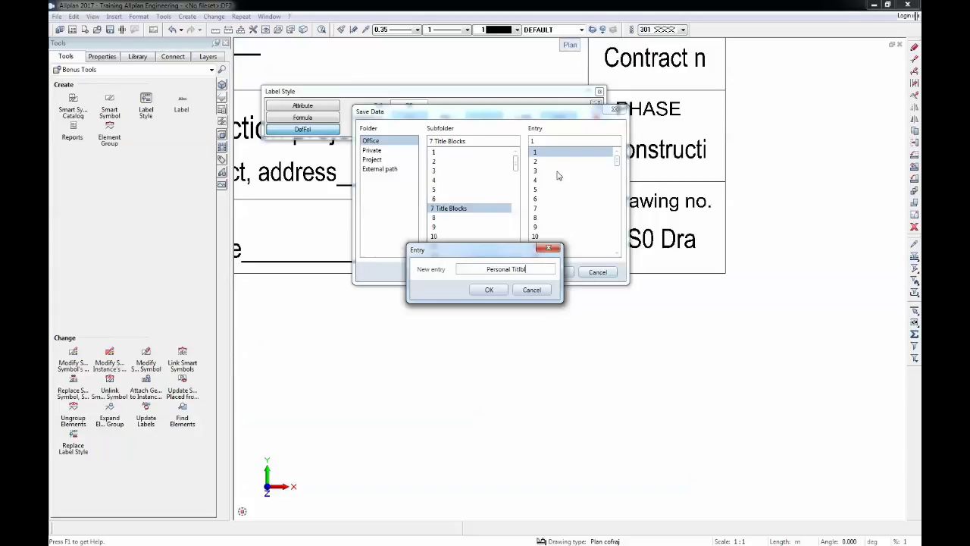
{"action": "left_click", "coordinate": [489, 291]}
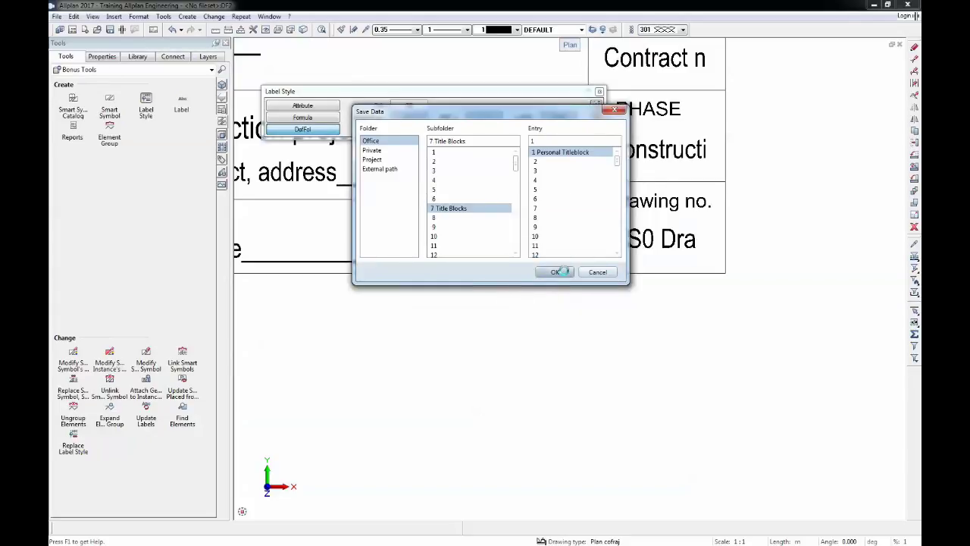
{"action": "left_click", "coordinate": [557, 271]}
{"action": "scroll", "coordinate": [553, 350], "scroll_direction": "down", "scroll_amount": 2}
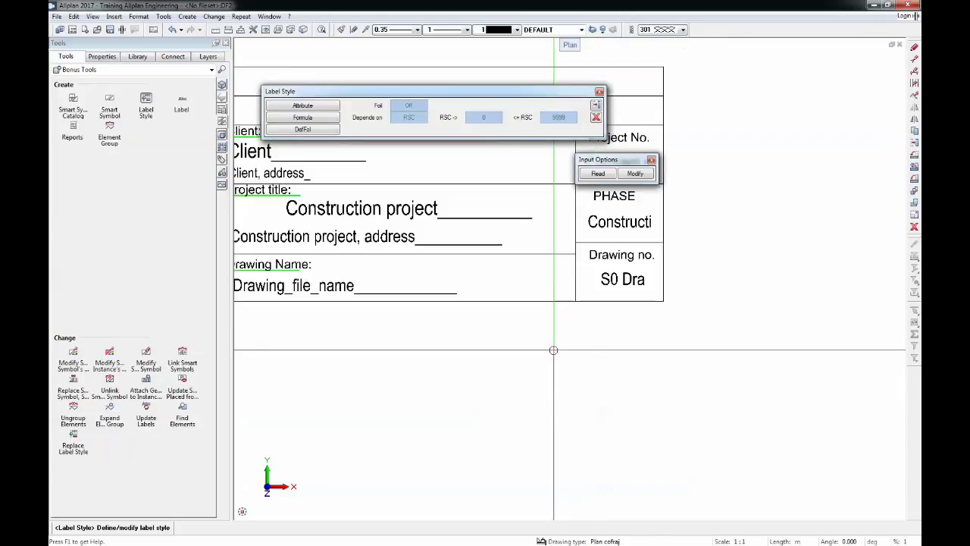
{"action": "key", "text": "Escape"}
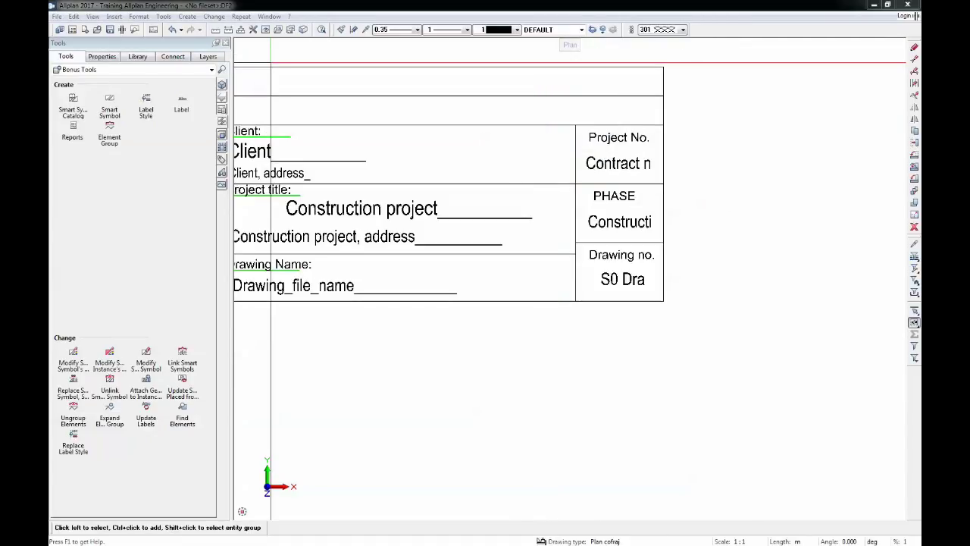
Step: Switch from the drawing file to the layout sheet and select its elements
{"action": "left_click", "coordinate": [154, 29]}
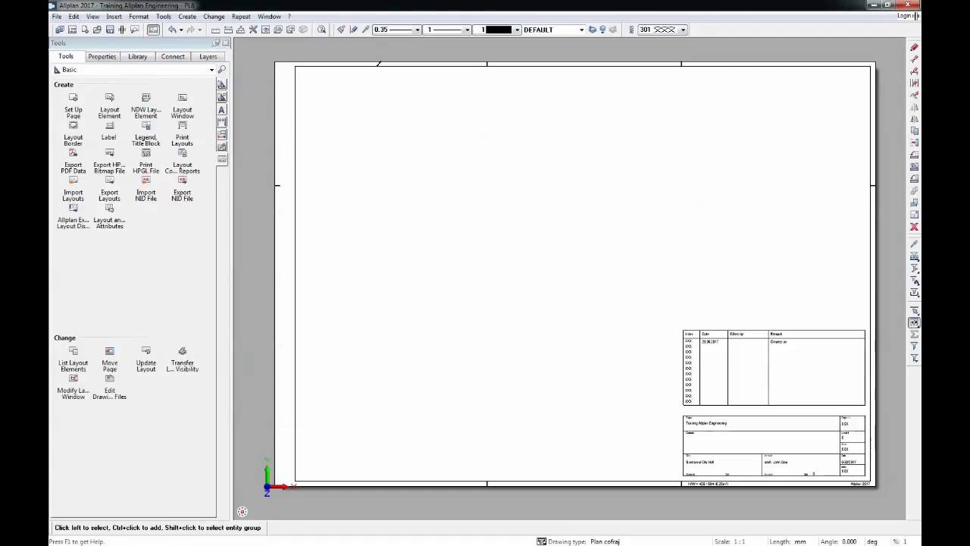
{"action": "scroll", "coordinate": [510, 246], "scroll_direction": "down", "scroll_amount": 1}
{"action": "left_click_drag", "start_coordinate": [483, 225], "coordinate": [529, 265]}
{"action": "scroll", "coordinate": [741, 401], "scroll_direction": "up", "scroll_amount": 1}
Step: In Set Up Page, set the title block to Label with Office > 7 Title Blocks > 1 Personal Titleblock
{"action": "left_click", "coordinate": [81, 110]}
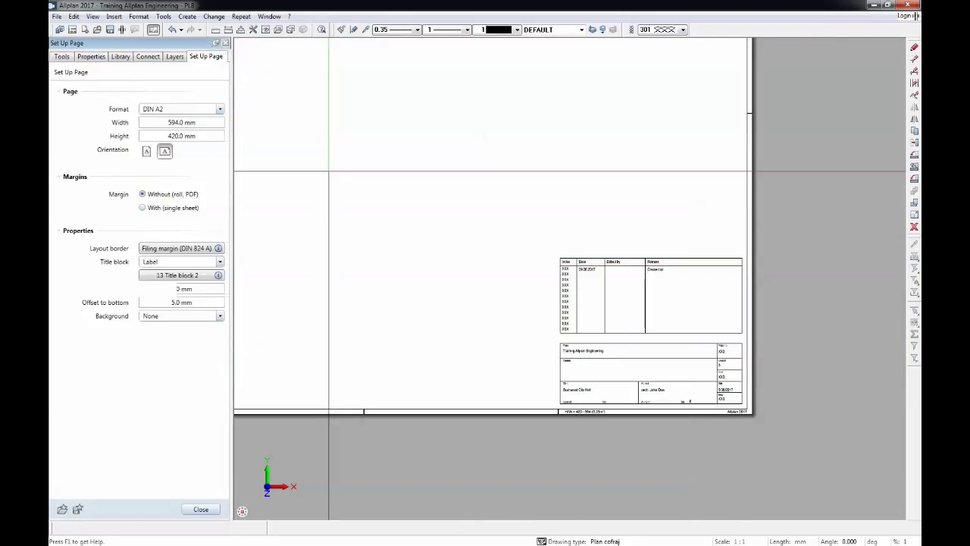
{"action": "left_click", "coordinate": [218, 276]}
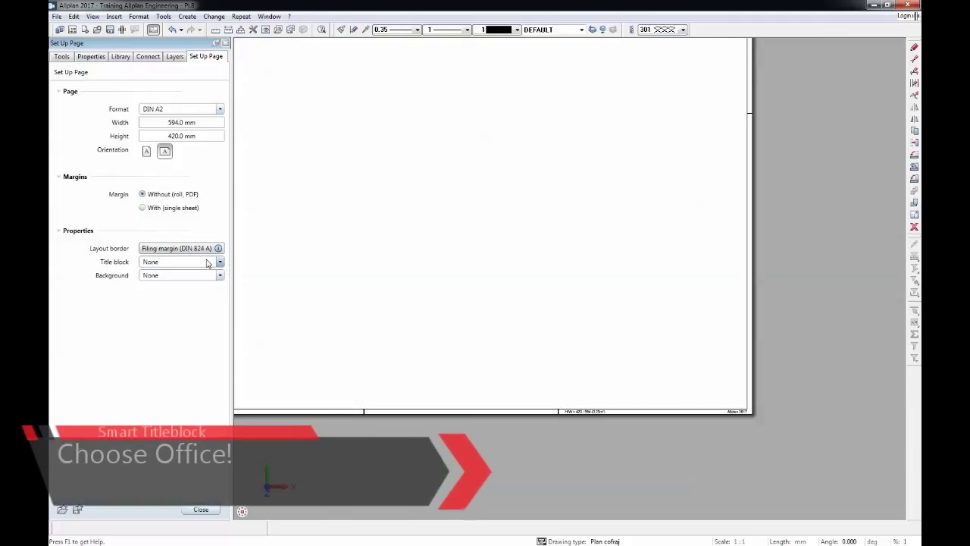
{"action": "left_click", "coordinate": [207, 263]}
{"action": "left_click", "coordinate": [183, 291]}
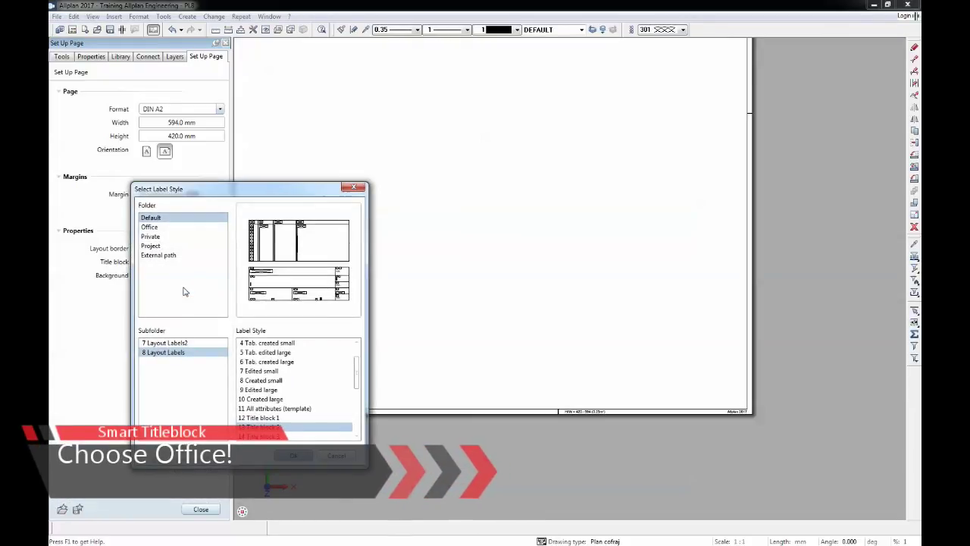
{"action": "left_click", "coordinate": [155, 227]}
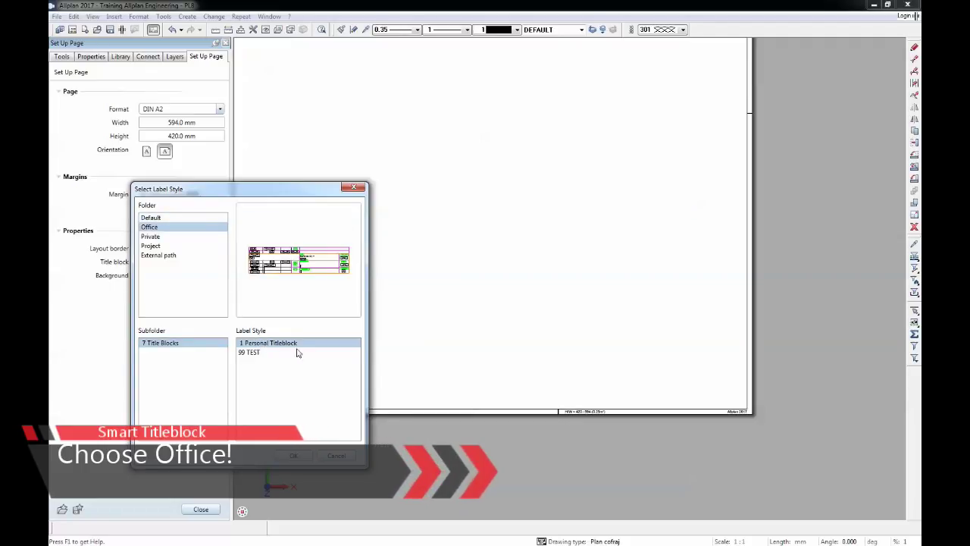
{"action": "left_click", "coordinate": [294, 455]}
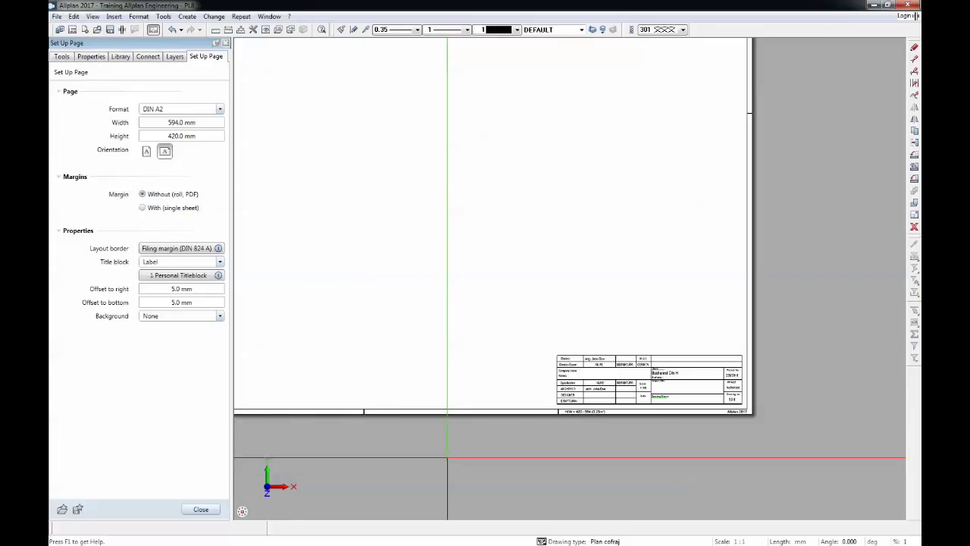
{"action": "left_click", "coordinate": [201, 509]}
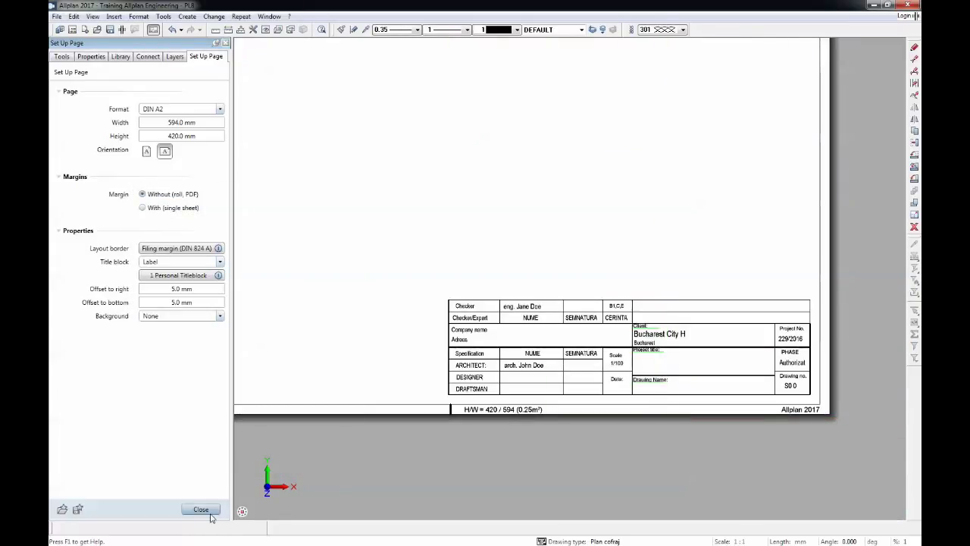
{"action": "scroll", "coordinate": [570, 362], "scroll_direction": "up", "scroll_amount": 4}
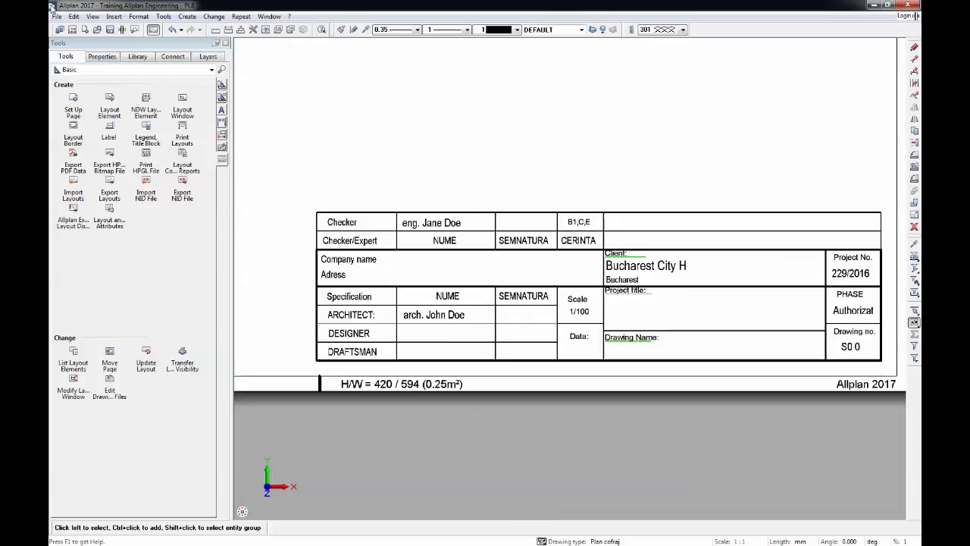
Step: Bring up the Open Project list from the File menu
{"action": "left_click", "coordinate": [57, 16]}
{"action": "left_click", "coordinate": [63, 18]}
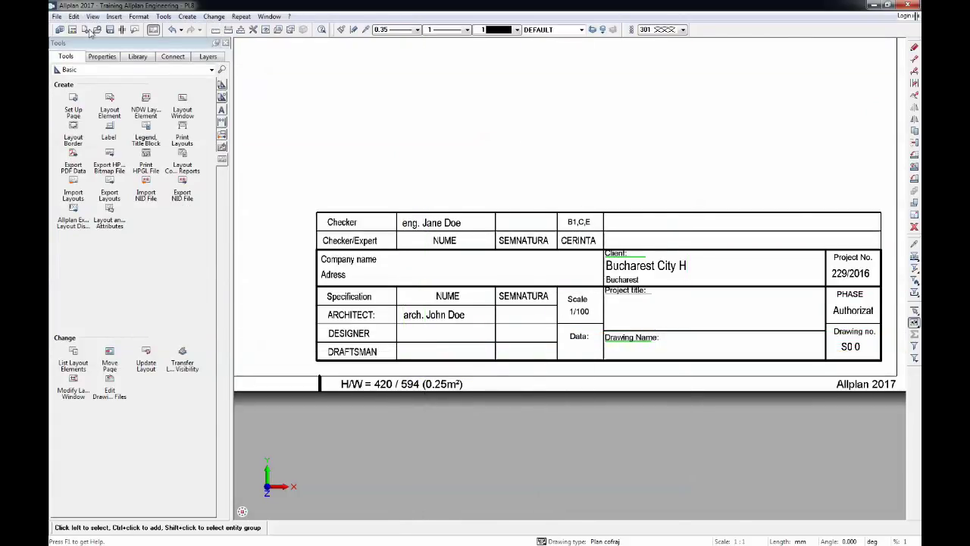
{"action": "left_click", "coordinate": [57, 16]}
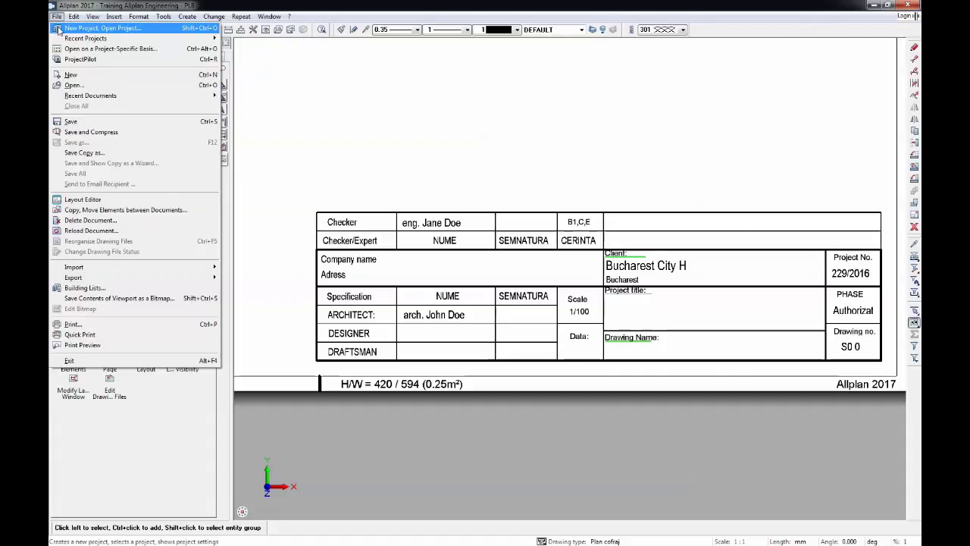
{"action": "left_click", "coordinate": [57, 29]}
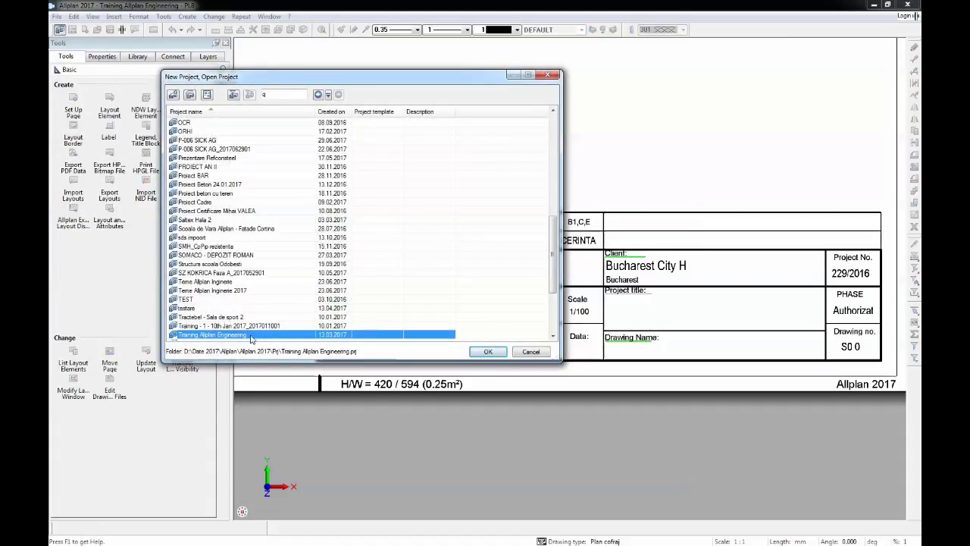
Step: Review the Training Allplan Engineering project's assigned attributes, then accept and reopen the project
{"action": "right_click", "coordinate": [251, 338]}
{"action": "left_click", "coordinate": [291, 413]}
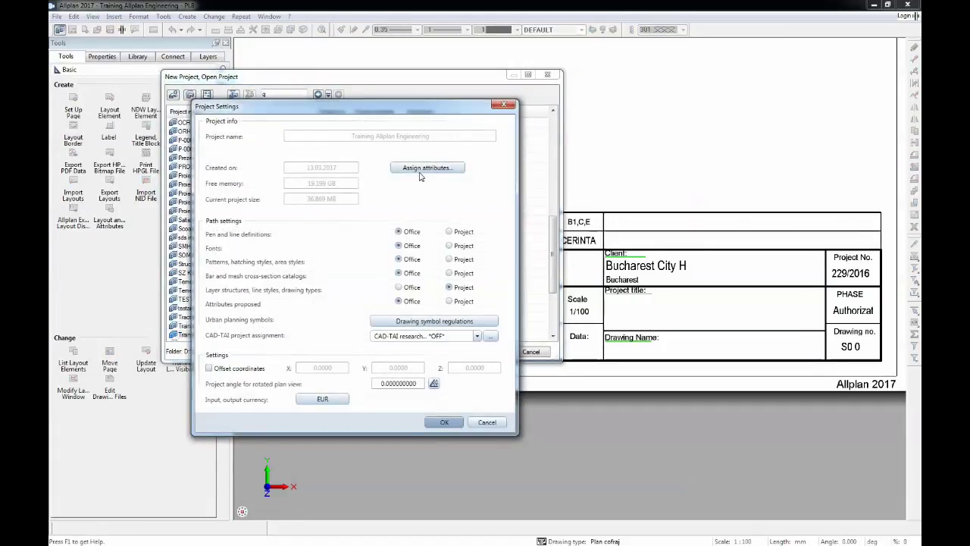
{"action": "left_click", "coordinate": [421, 169]}
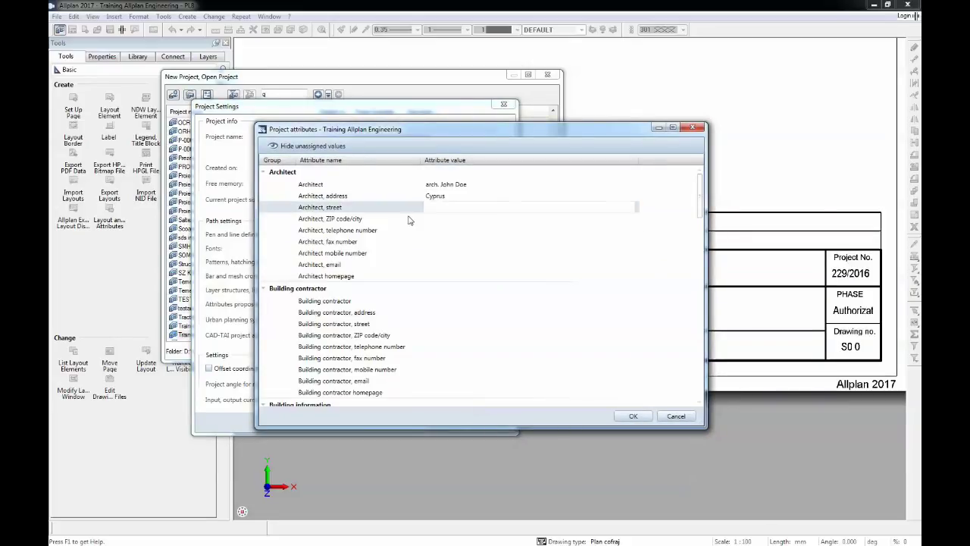
{"action": "scroll", "coordinate": [409, 228], "scroll_direction": "down", "scroll_amount": 15}
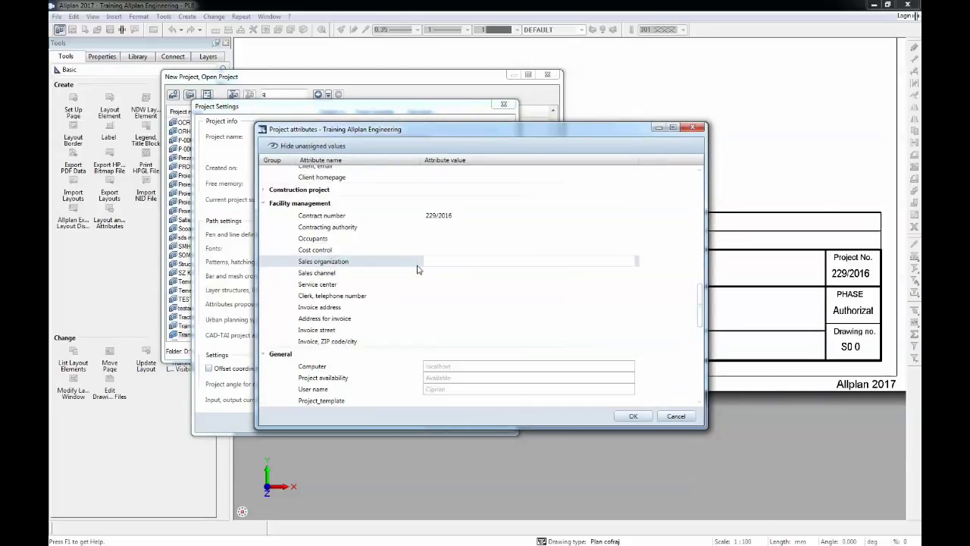
{"action": "scroll", "coordinate": [417, 269], "scroll_direction": "down", "scroll_amount": 8}
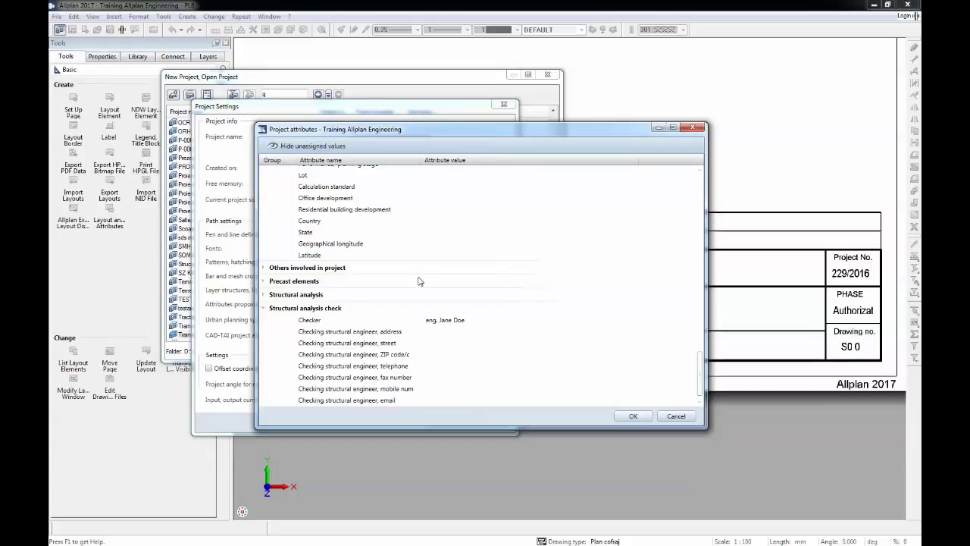
{"action": "scroll", "coordinate": [417, 282], "scroll_direction": "up", "scroll_amount": 10}
{"action": "scroll", "coordinate": [455, 311], "scroll_direction": "down", "scroll_amount": 5}
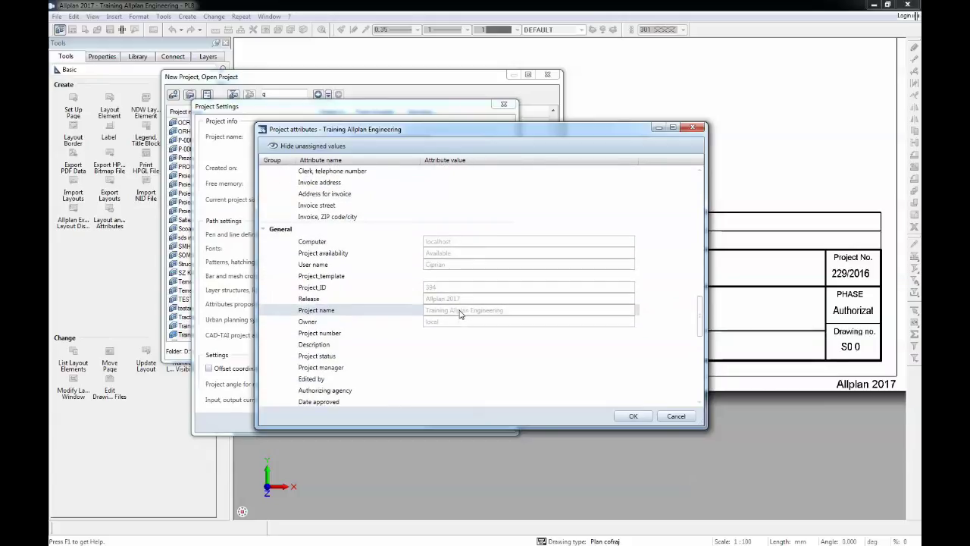
{"action": "left_click", "coordinate": [635, 416]}
{"action": "left_click", "coordinate": [445, 422]}
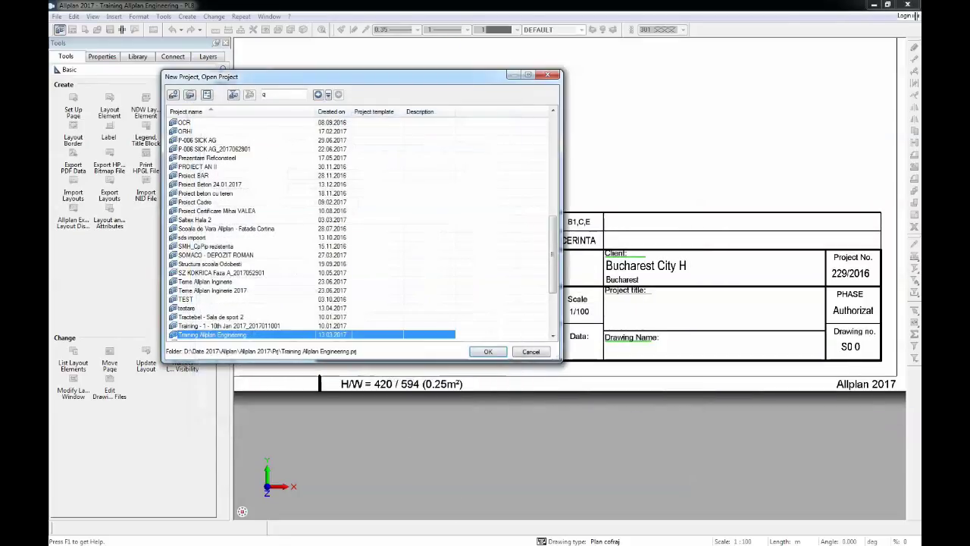
{"action": "left_click", "coordinate": [499, 354]}
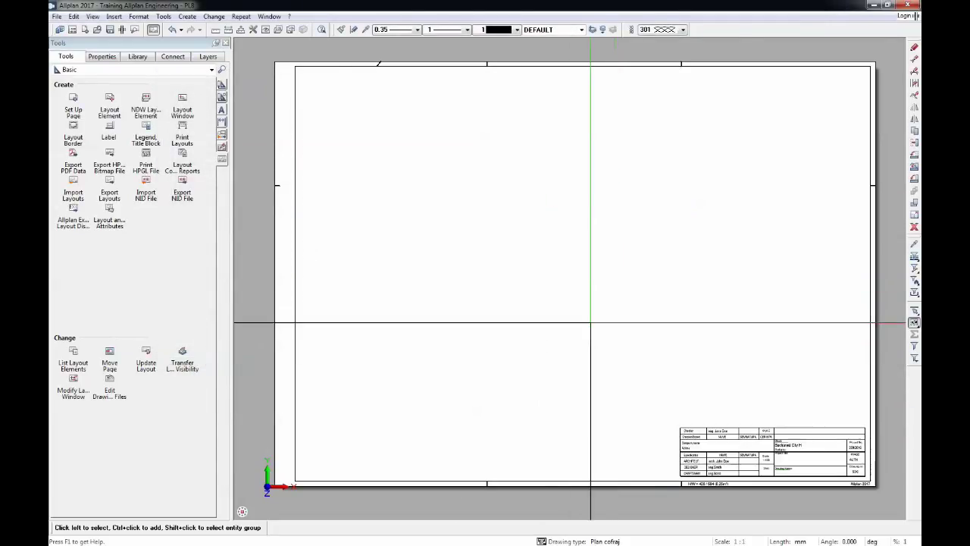
Step: In Set Up Page, set the title block's offset to right to 0
{"action": "scroll", "coordinate": [682, 350], "scroll_direction": "up", "scroll_amount": 4}
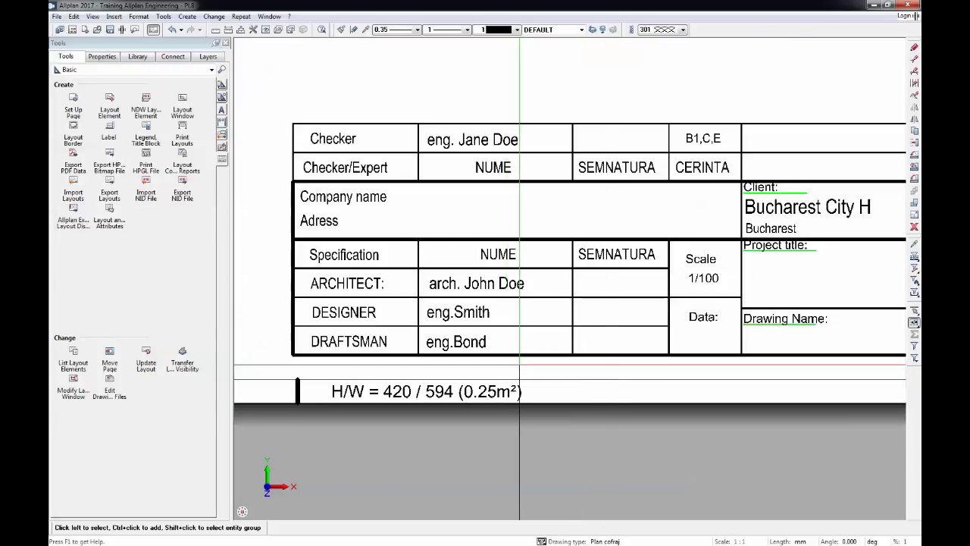
{"action": "scroll", "coordinate": [485, 271], "scroll_direction": "down", "scroll_amount": 5}
{"action": "scroll", "coordinate": [522, 292], "scroll_direction": "up", "scroll_amount": 1}
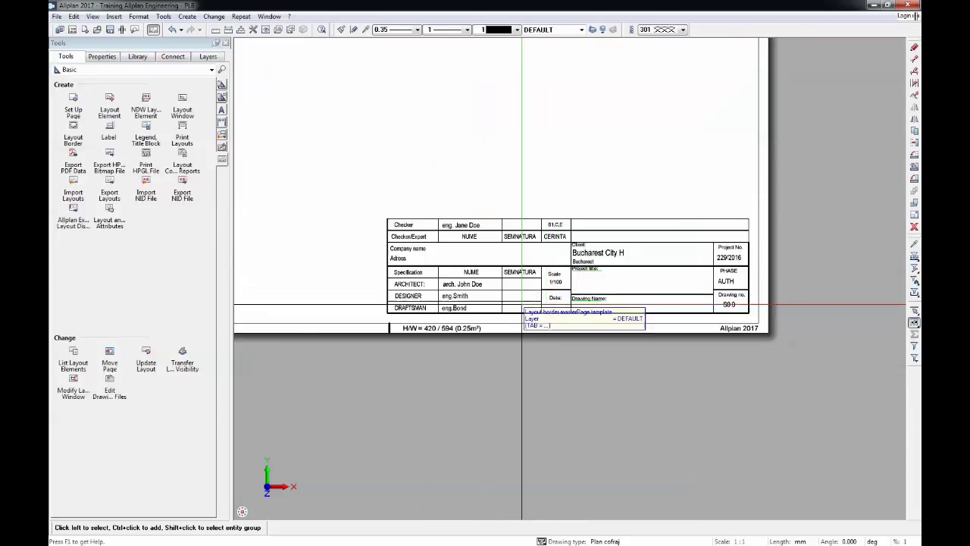
{"action": "left_click", "coordinate": [73, 101]}
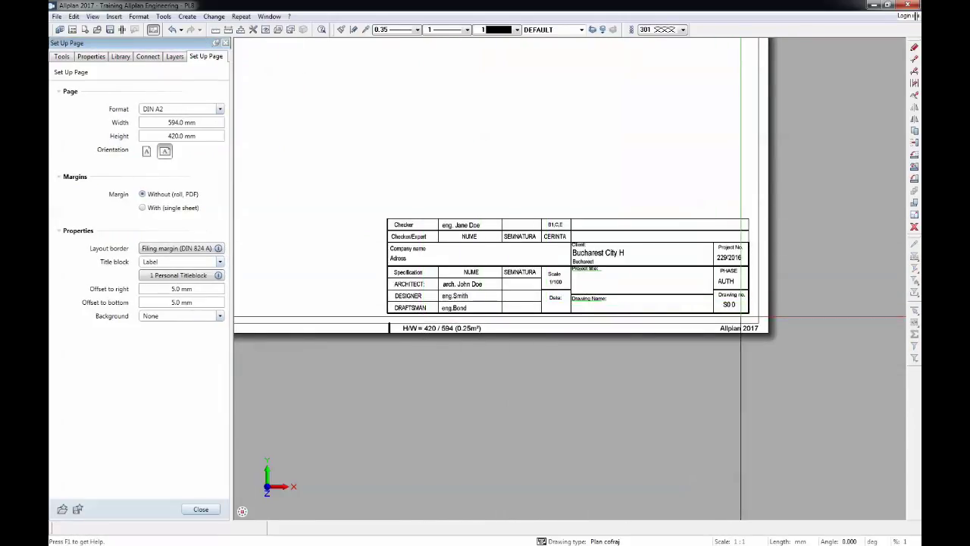
{"action": "left_click", "coordinate": [191, 299]}
{"action": "type", "text": "0"}
{"action": "key", "text": "Return"}
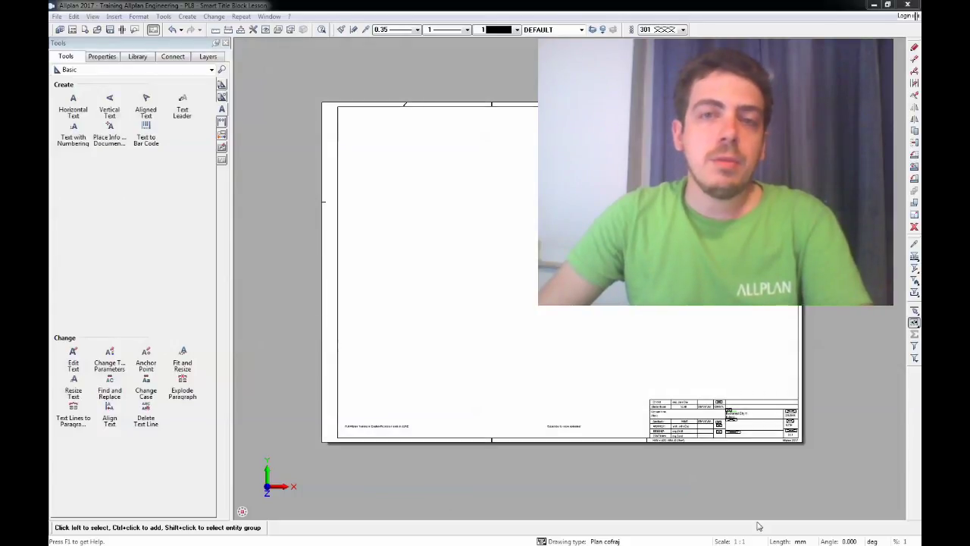
{"action": "mouse_move", "coordinate": [711, 520]}
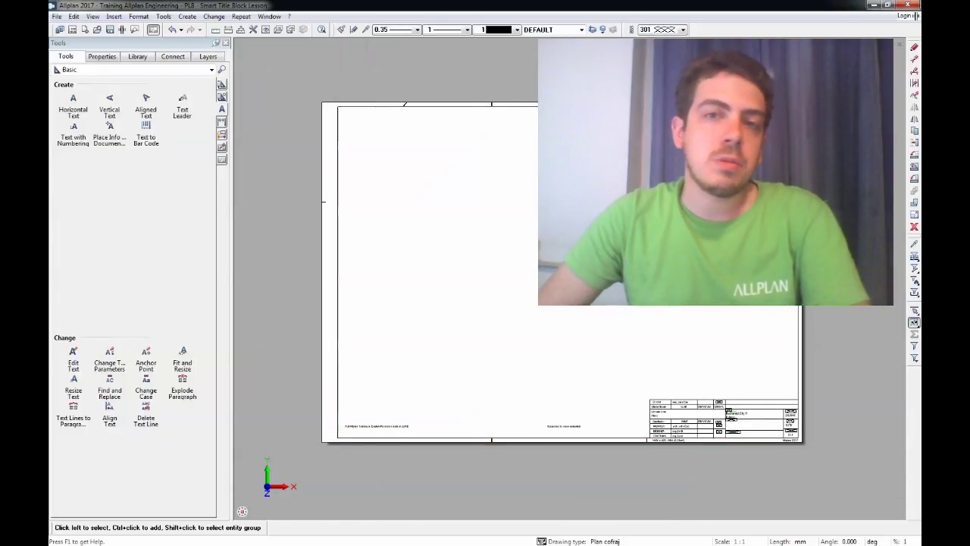
{"action": "scroll", "coordinate": [342, 433], "scroll_direction": "up", "scroll_amount": 5}
{"action": "scroll", "coordinate": [371, 394], "scroll_direction": "up", "scroll_amount": 2}
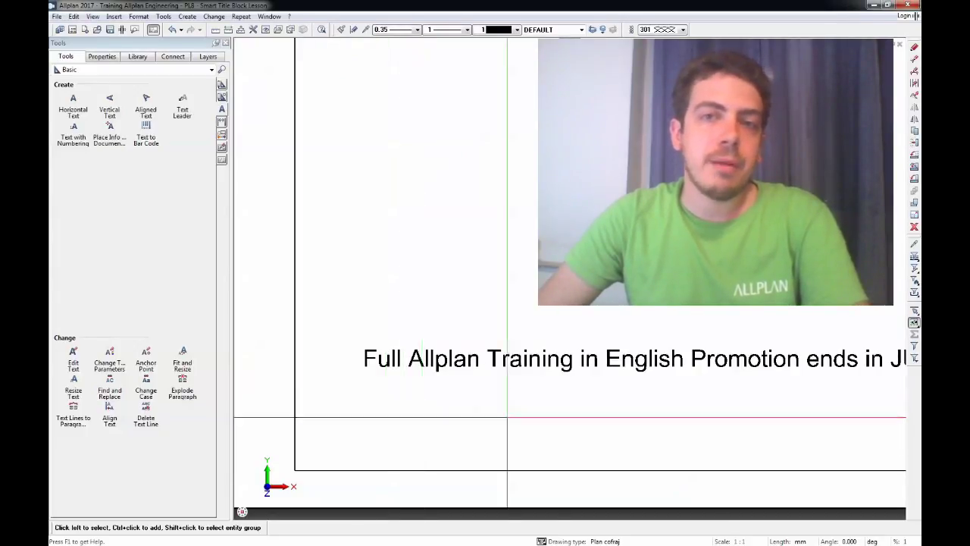
{"action": "middle_click_drag", "start_coordinate": [572, 431], "coordinate": [568, 431]}
{"action": "mouse_move", "coordinate": [532, 429]}
{"action": "middle_mouse_down"}
{"action": "mouse_move", "coordinate": [495, 431]}
{"action": "mouse_move", "coordinate": [485, 444]}
{"action": "mouse_move", "coordinate": [438, 435]}
{"action": "middle_mouse_up"}
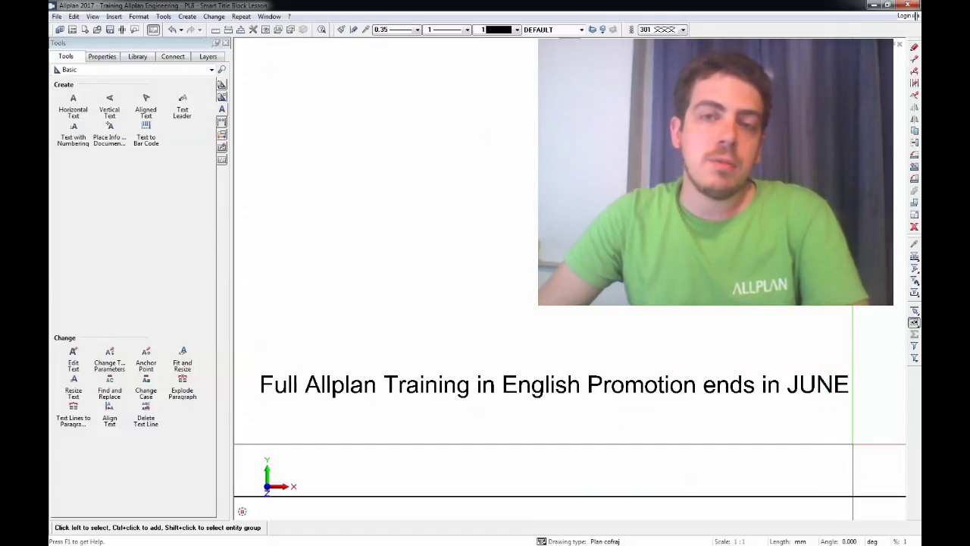
{"action": "scroll", "coordinate": [730, 449], "scroll_direction": "down", "scroll_amount": 5}
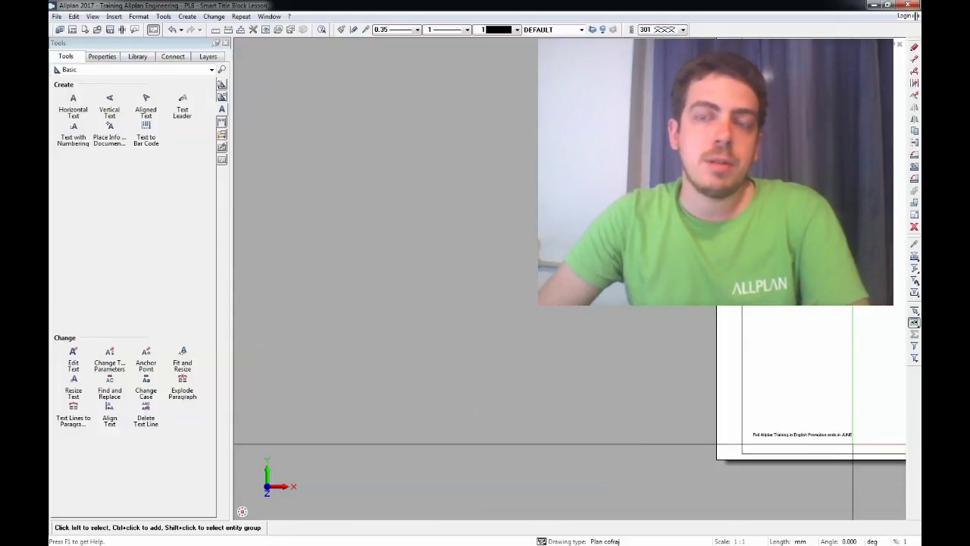
{"action": "scroll", "coordinate": [731, 448], "scroll_direction": "up", "scroll_amount": 8}
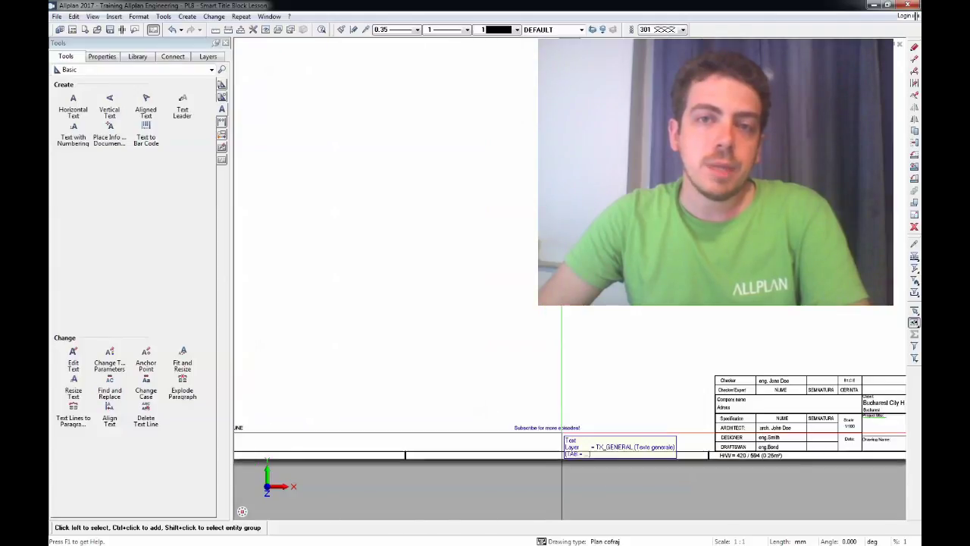
{"action": "scroll", "coordinate": [582, 431], "scroll_direction": "up", "scroll_amount": 6}
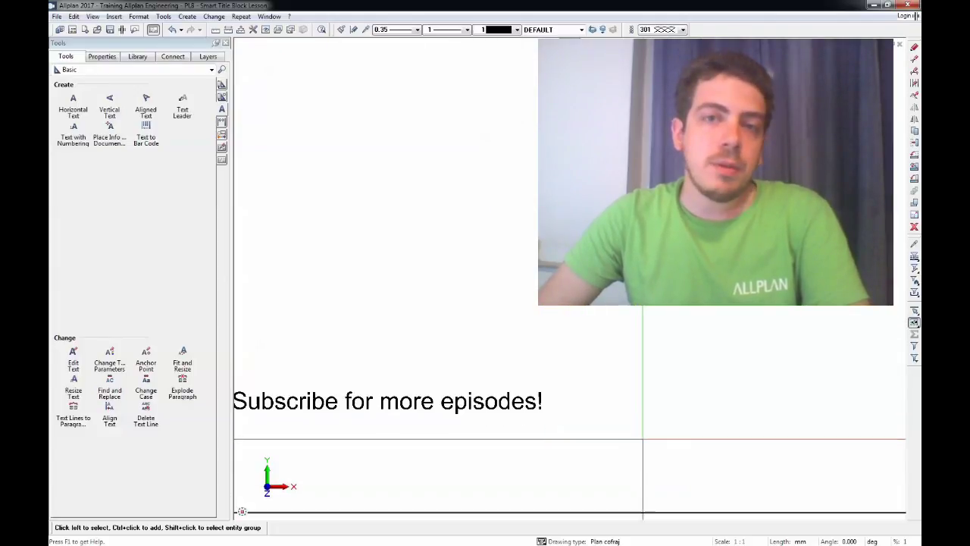
{"action": "scroll", "coordinate": [636, 438], "scroll_direction": "down", "scroll_amount": 1}
{"action": "middle_click_drag", "start_coordinate": [626, 455], "coordinate": [631, 469]}
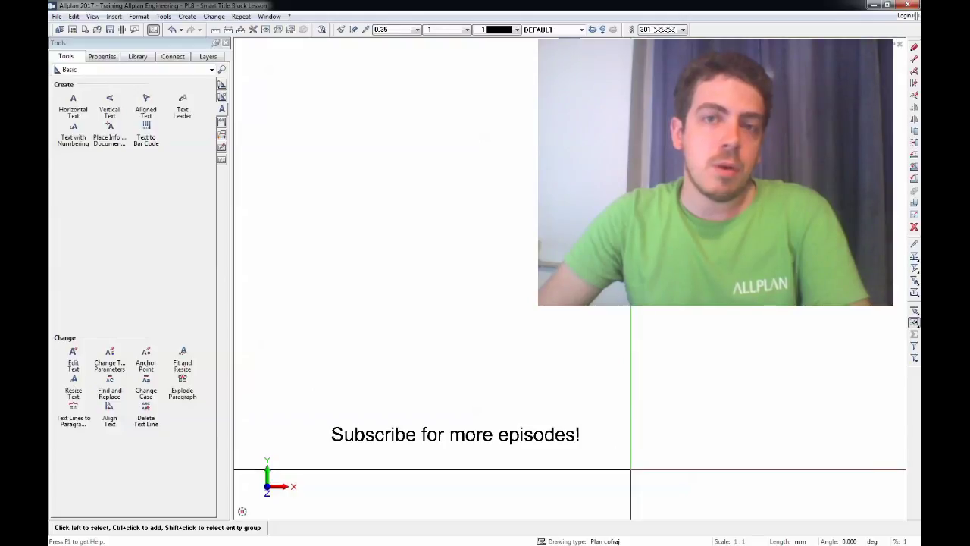